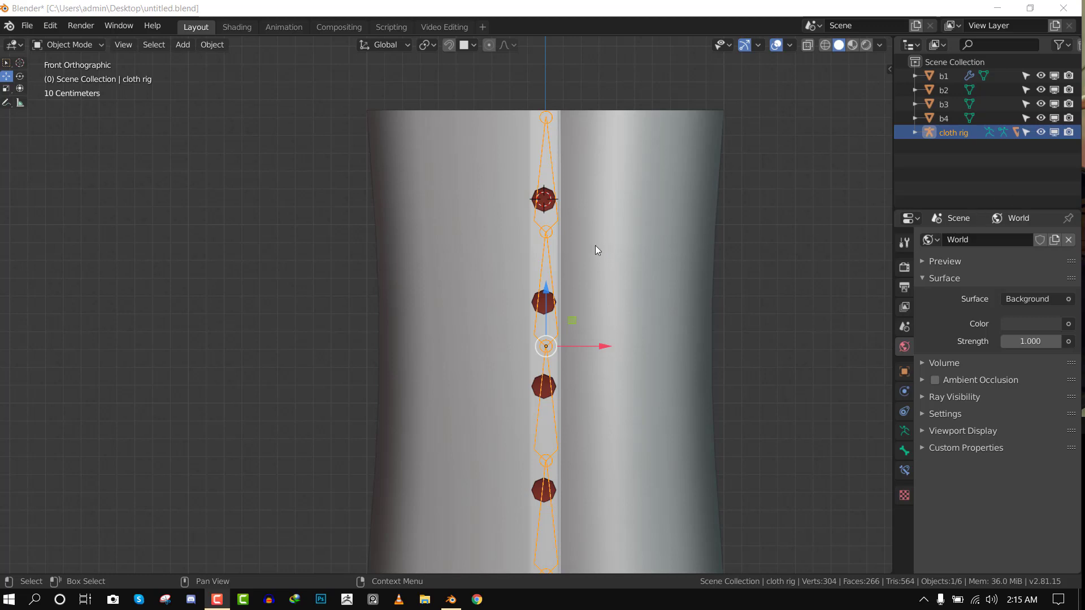
- Test-rotate the top bone, Bone.001 and Bone.002 of the cloth rig in Pose Mode, cancelling each rotation
middle_click_drag(583, 245, 498, 253)
scroll(621, 271, "up", 3)
key("KP_1")
key("KP_1")
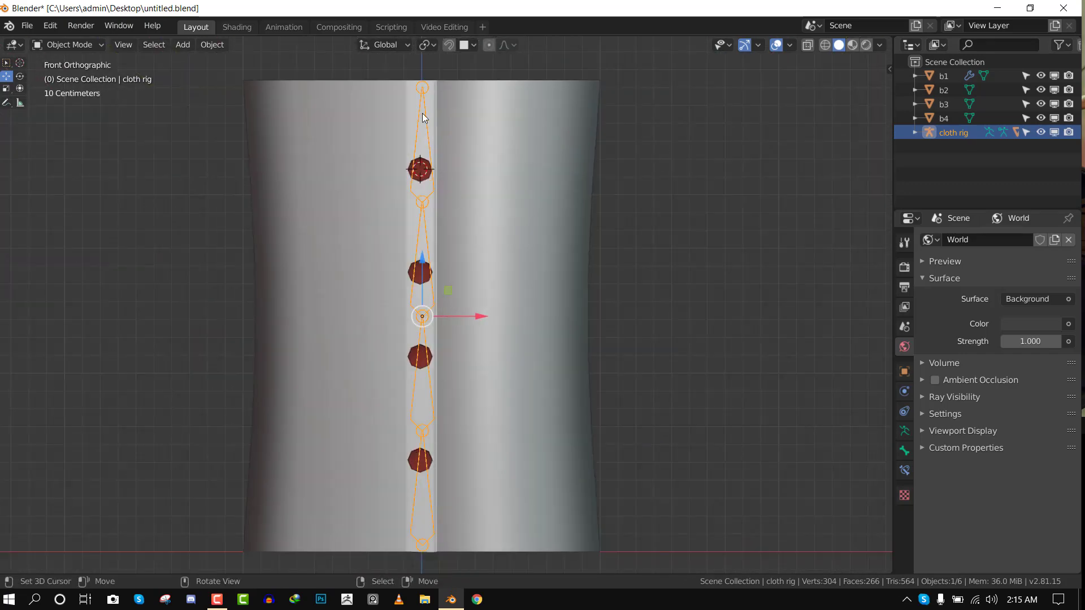
right_click(419, 105)
right_click(426, 103)
key("ctrl+Tab")
right_click(426, 103)
key("r")
right_click(441, 147)
key("r")
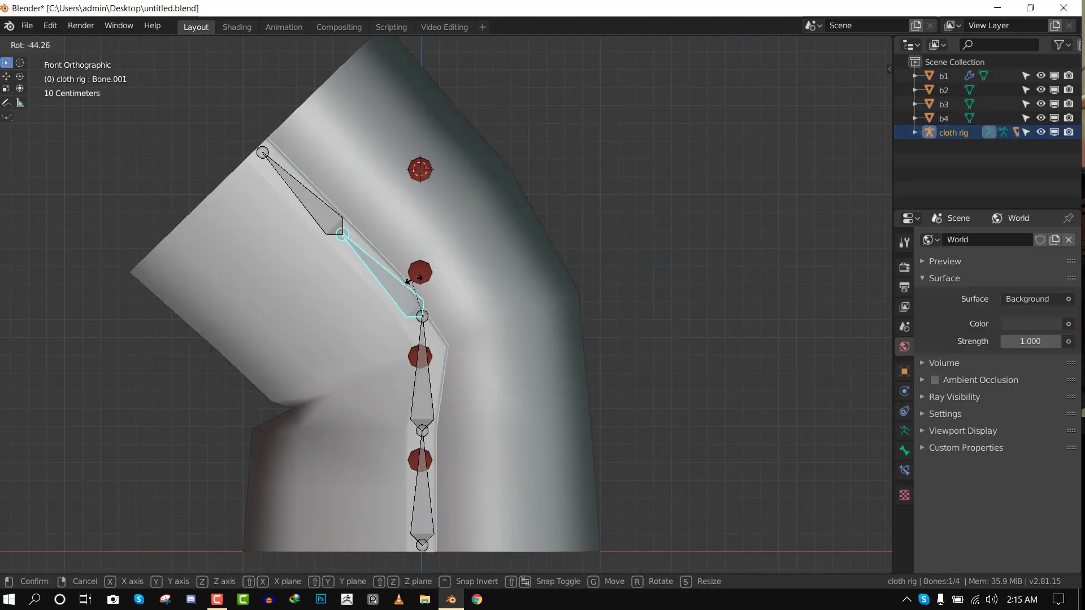
key("Escape")
left_click(435, 390)
key("r")
key("Escape")
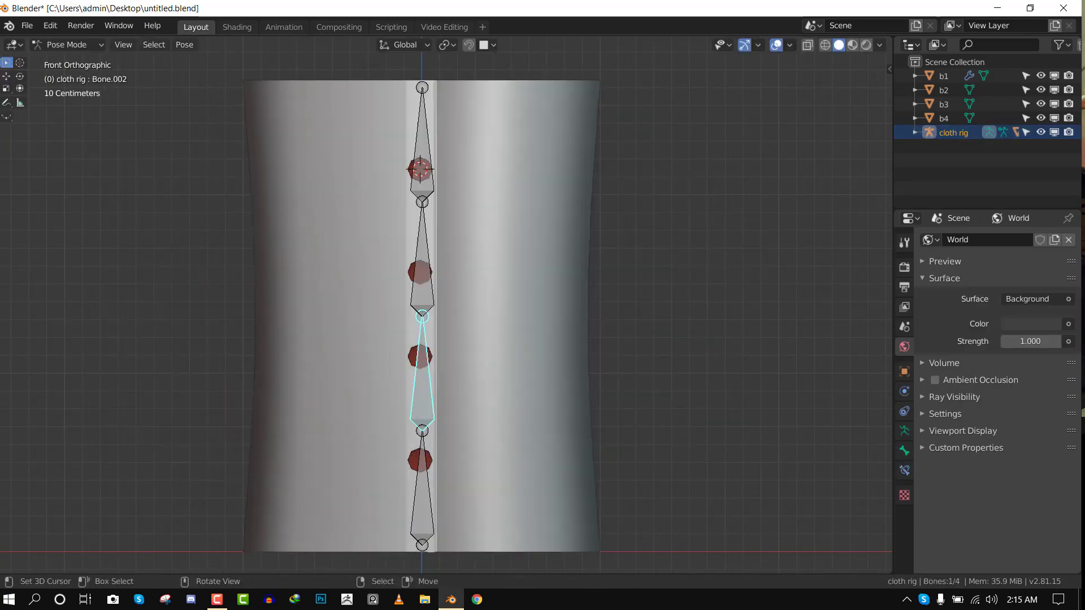
- Return the cloth rig to Object Mode and disable its visibility in the viewports
middle_click_drag(588, 359, 232, 121)
middle_click_drag(289, 266, 516, 210)
scroll(550, 222, "up", 1)
scroll(550, 223, "up", 1)
scroll(562, 201, "down", 1)
scroll(516, 209, "up", 2)
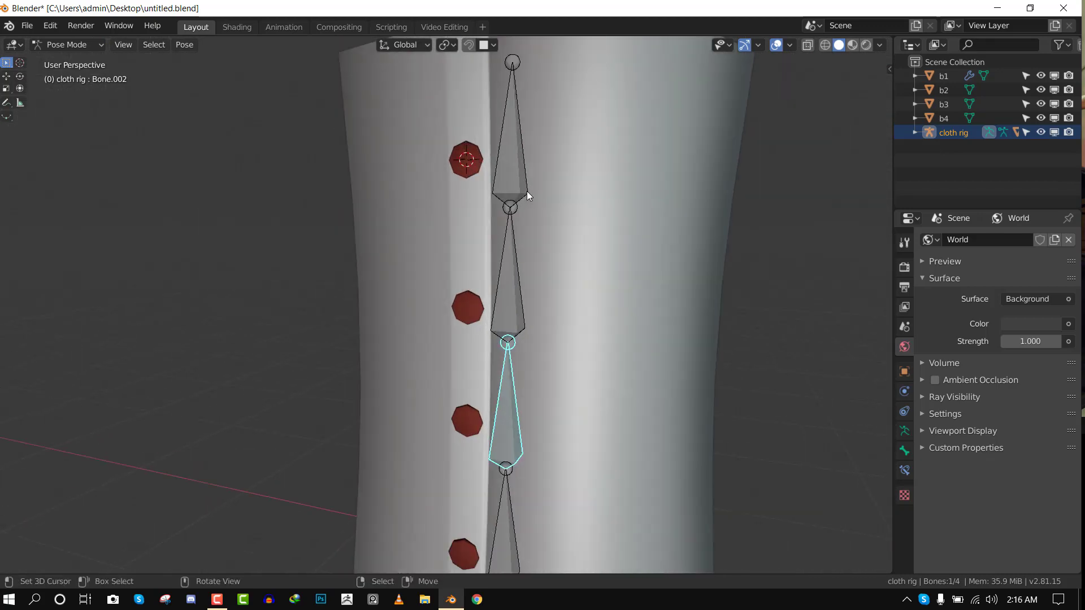
key("ctrl+Tab")
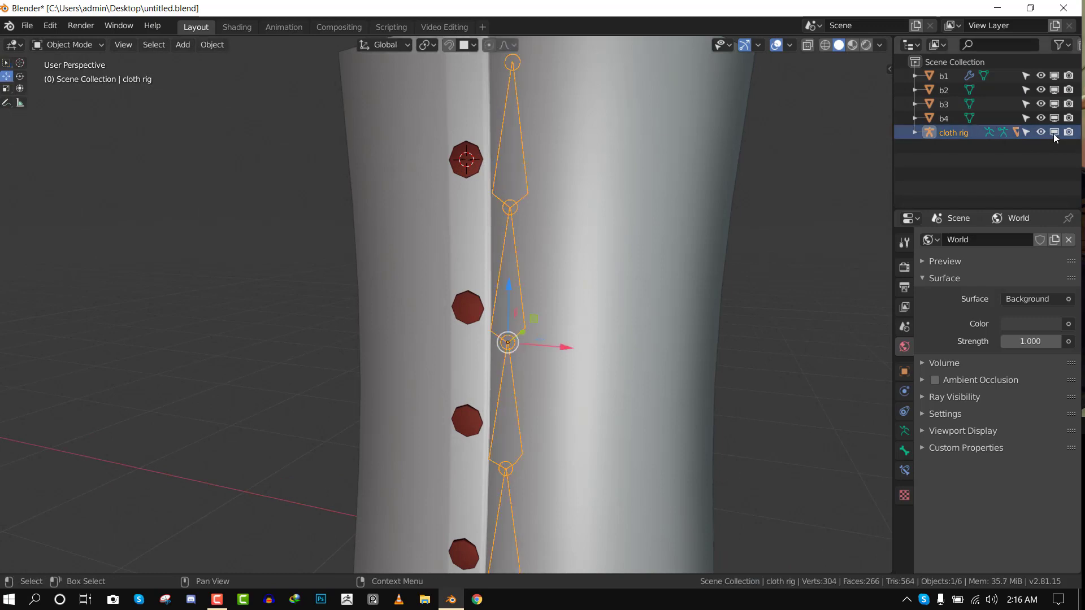
left_click(1054, 132)
- Select the top button b1 and try moving it across the shirt
key("KP_1")
scroll(548, 167, "up", 2)
middle_click_drag(551, 94, 490, 202, "shift")
key("KP_1")
left_click(486, 177)
key("g")
right_click(538, 189)
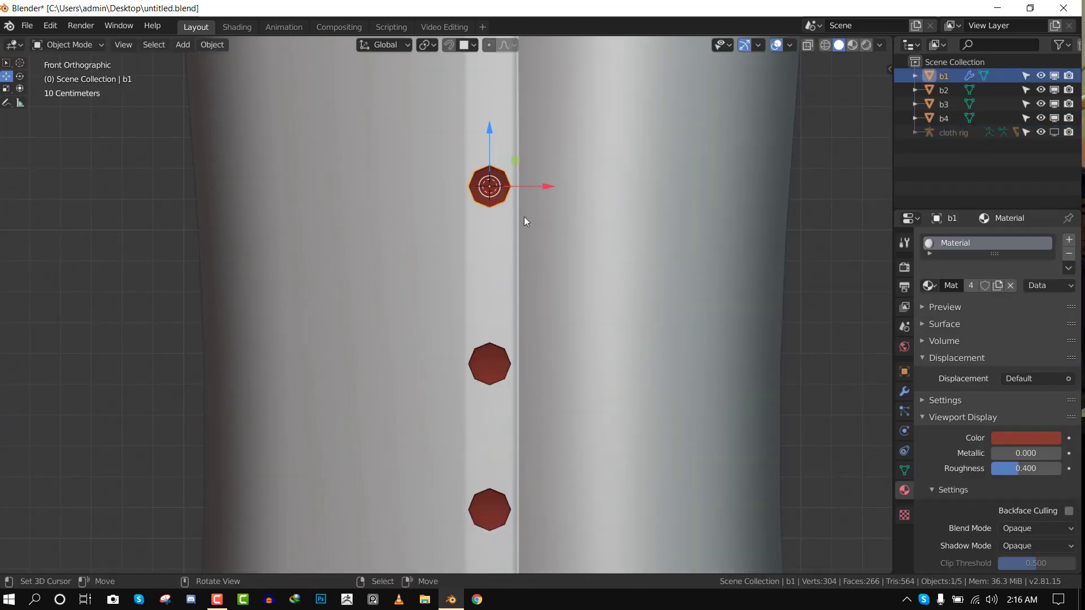
- Circle the top button with a freehand annotation
middle_click_drag(509, 161, 463, 170)
middle_click_drag(390, 244, 507, 196)
key("KP_1")
mouse_move(557, 170)
left_mouse_down()
mouse_move(427, 181)
mouse_move(511, 169)
left_mouse_up()
middle_click_drag(510, 169, 462, 195)
key("KP_1")
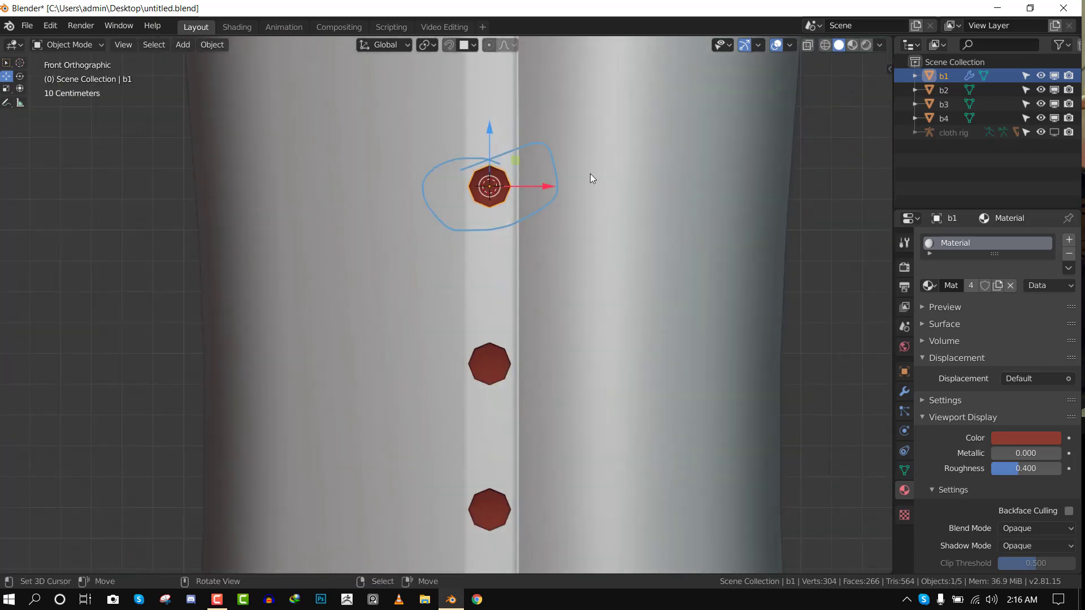
- Delete the annotation around the top button
key("n")
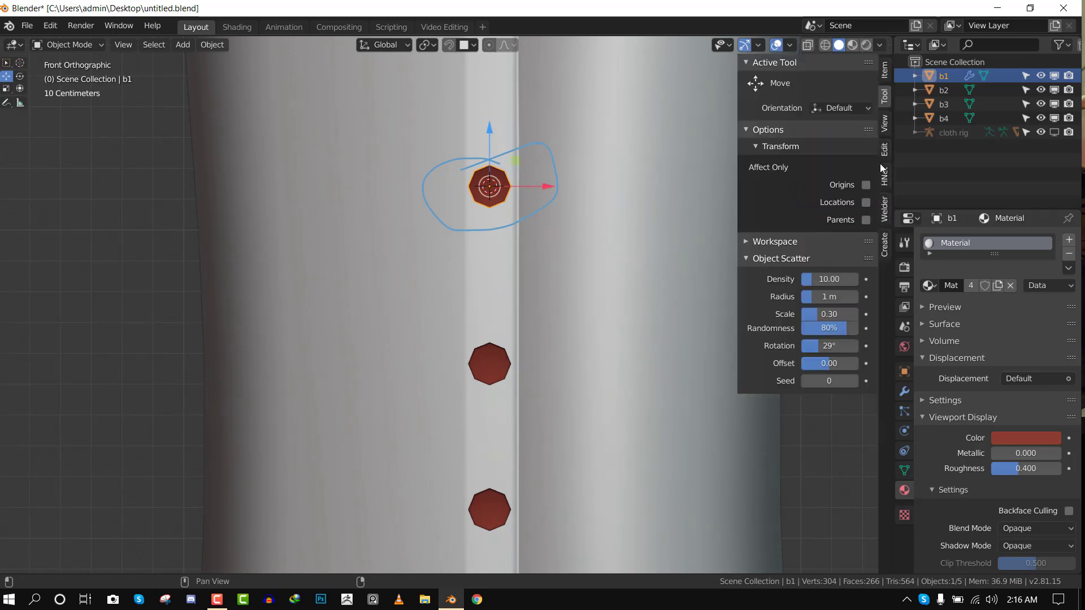
left_click(883, 128)
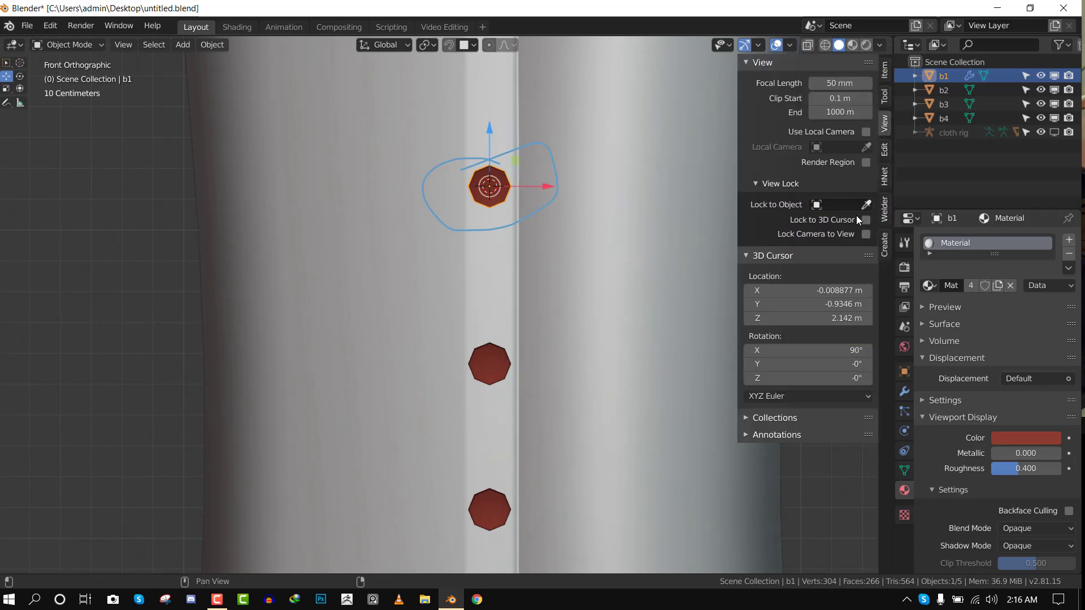
left_click(785, 435)
left_click(867, 488)
key("n")
- Enter Edit Mode on the shirt and remove its existing vertex groups b1, b2, b3 and b4
left_click(486, 242)
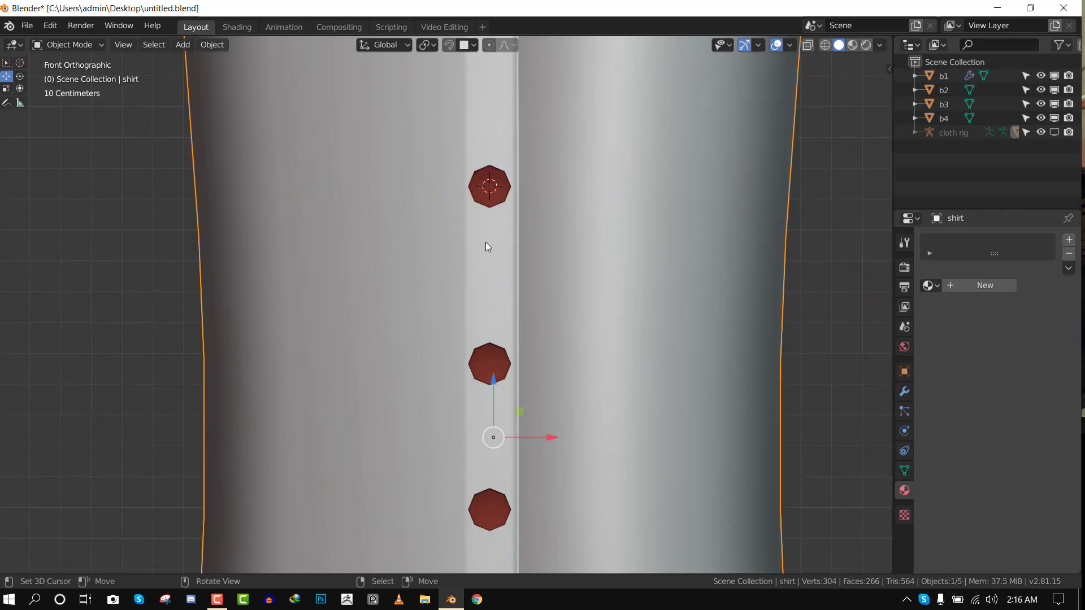
key("Tab")
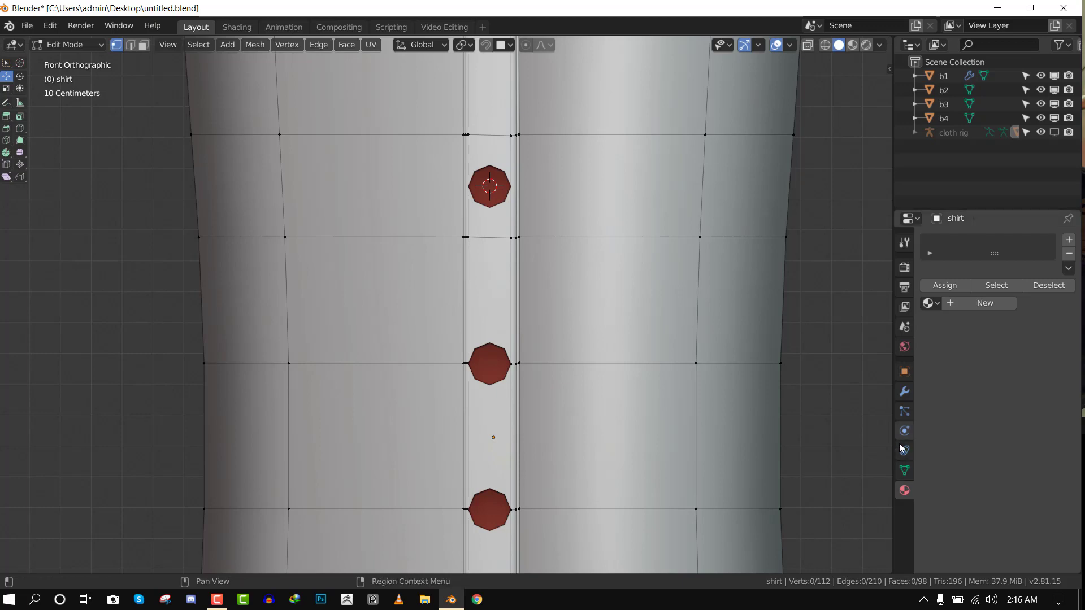
scroll(518, 118, "up", 1)
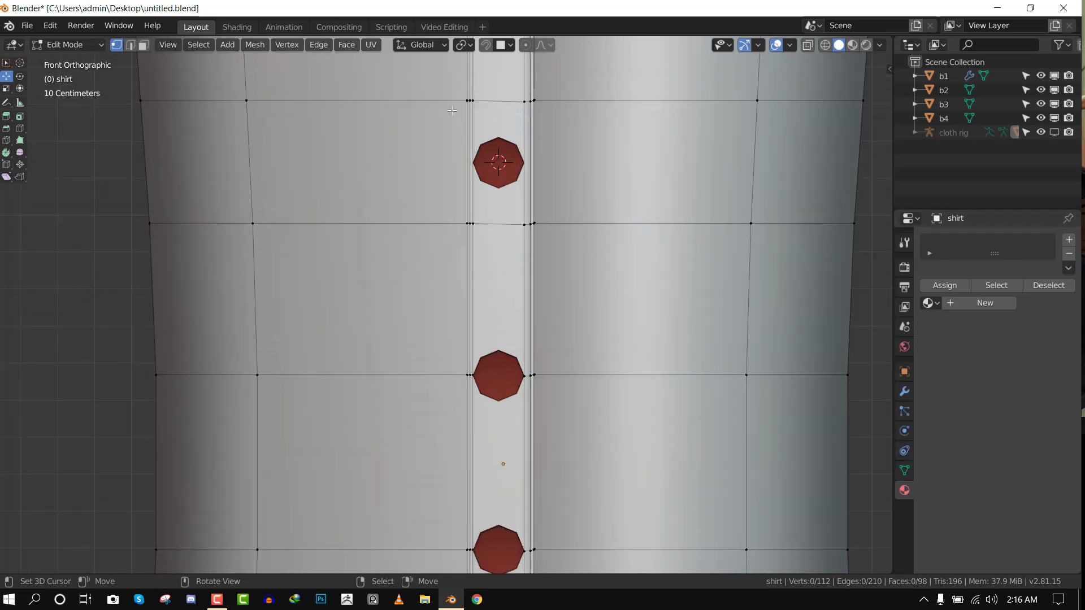
left_click(904, 470)
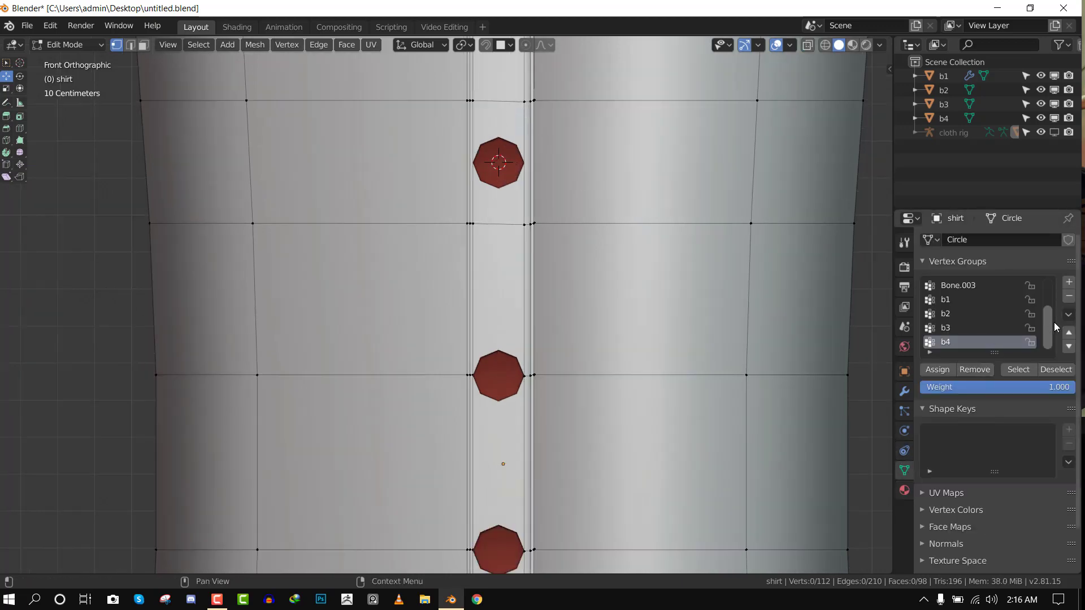
left_click(1068, 299)
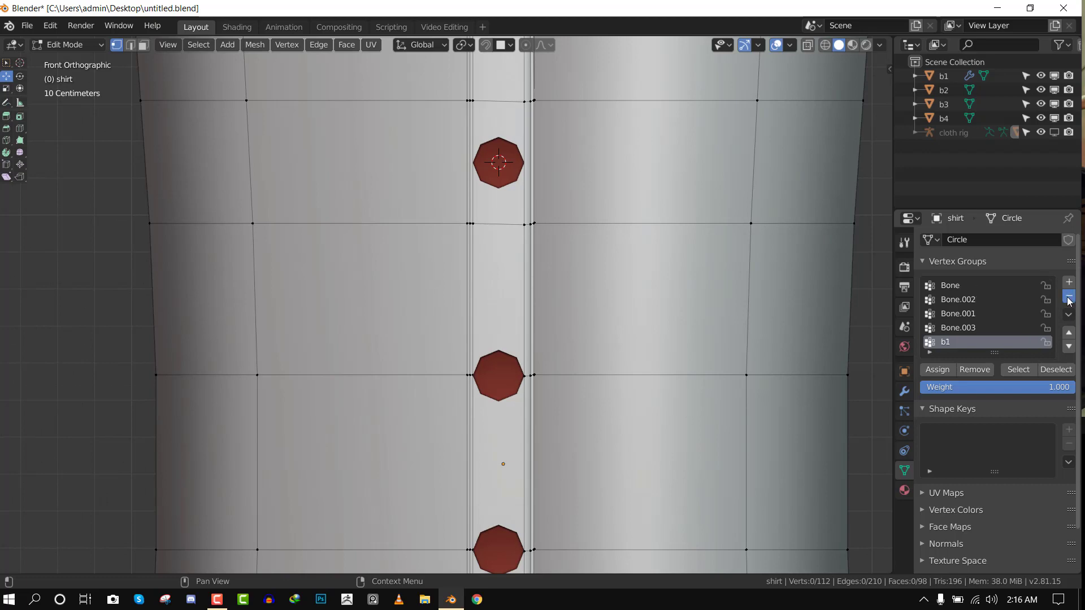
left_click(1069, 298)
- Add a vertex group named b1 for the shirt face behind the top button
left_click(1068, 284)
key("3")
left_click(486, 132)
middle_click_drag(486, 132, 556, 191)
scroll(470, 130, "down", 3)
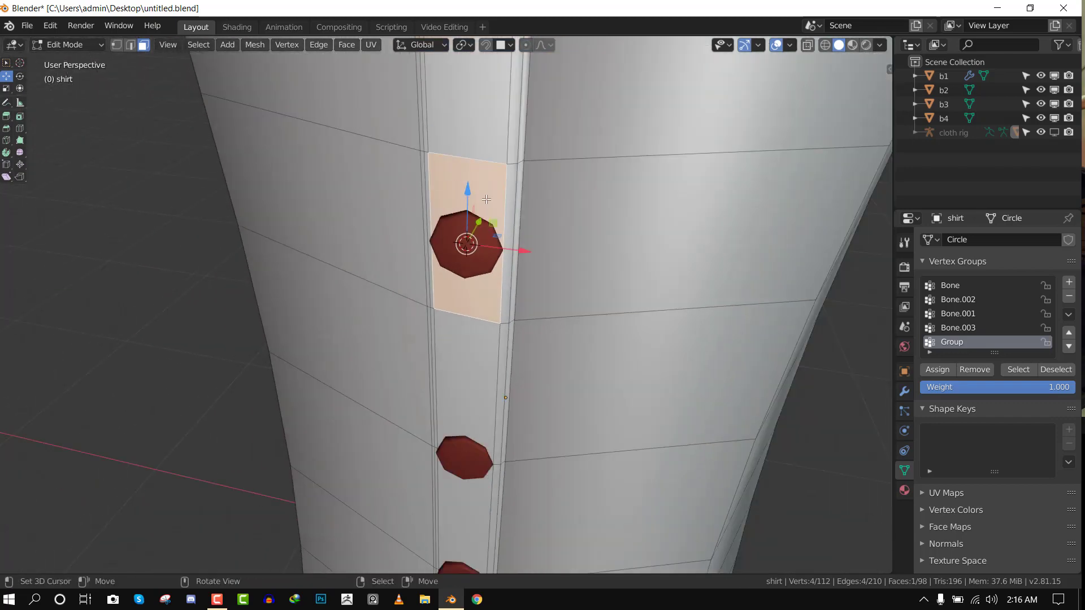
middle_click_drag(474, 209, 570, 148)
key("KP_1")
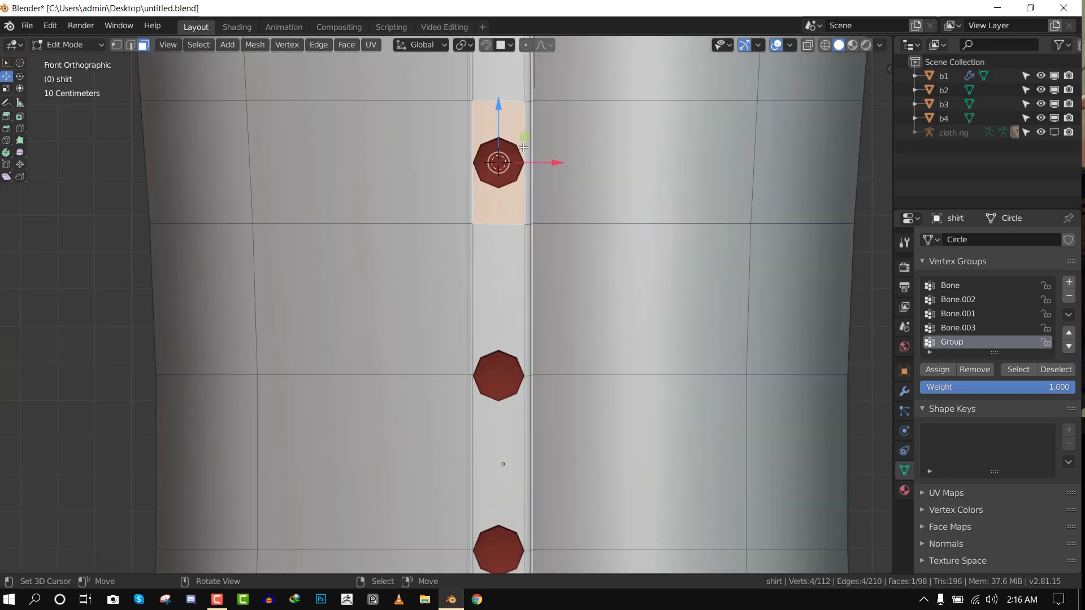
double_click(961, 343)
type("b1")
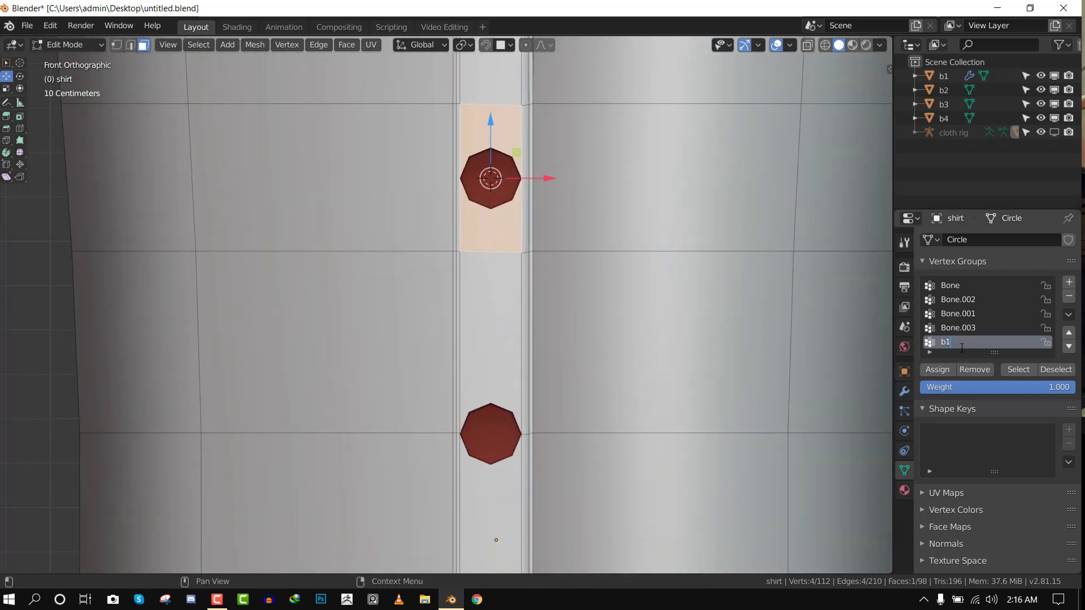
key("Return")
- Select the shirt edge behind the second button in edge mode, checking the selection with cancelled moves
scroll(579, 400, "down", 2)
middle_click_drag(579, 399, 585, 329, "shift")
scroll(585, 329, "up", 2)
key("2")
left_click(499, 331)
mouse_move(499, 331)
middle_mouse_down()
mouse_move(470, 348)
mouse_move(453, 341)
mouse_move(502, 349)
middle_mouse_up()
scroll(453, 339, "up", 1)
scroll(470, 311, "down", 2)
scroll(447, 290, "up", 1)
key("g")
right_click(410, 324)
middle_click_drag(441, 323, 416, 329)
key("g")
right_click(395, 339)
- Add a vertex group named b2 and assign the selected edge to it
left_click(1069, 282)
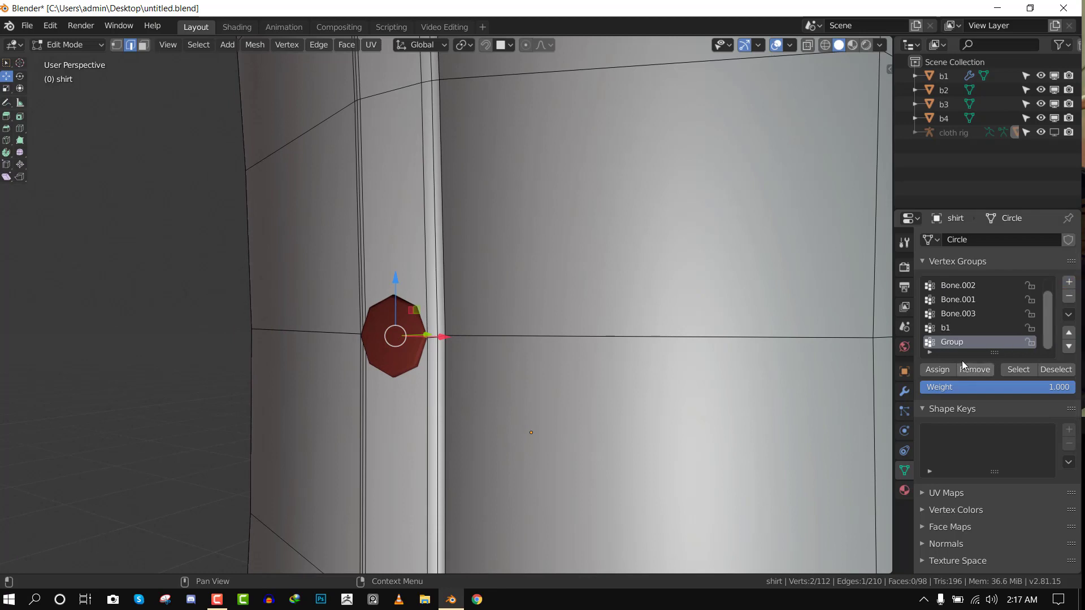
double_click(952, 343)
left_click(934, 368)
- Select the shirt edge behind the third button and assign it to a new vertex group named b3
scroll(458, 378, "down", 2)
middle_click_drag(457, 424, 503, 301, "shift")
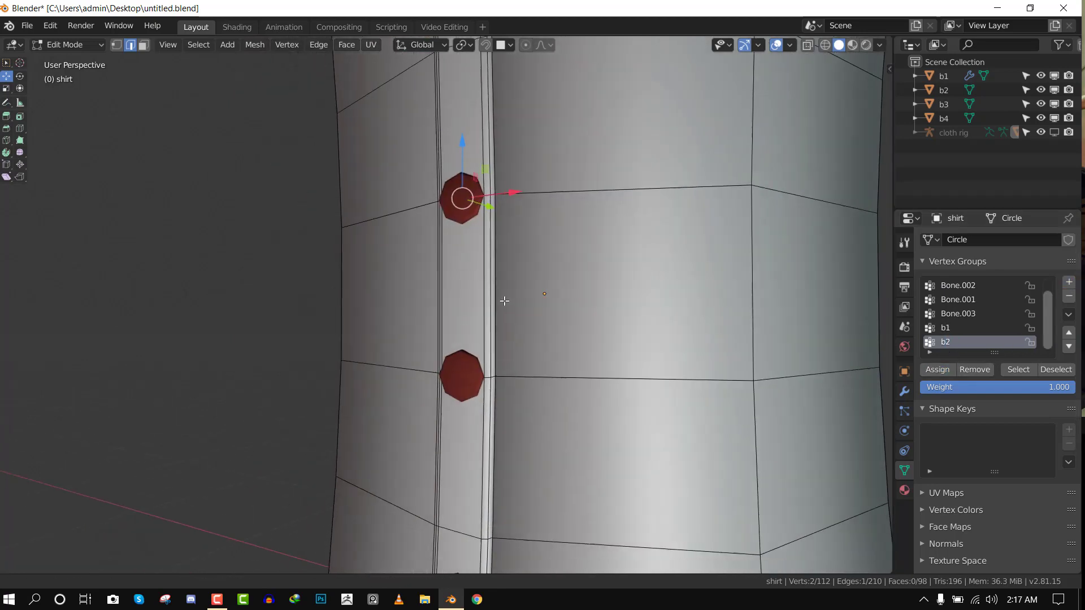
key("alt+a")
left_click(466, 381)
middle_click_drag(466, 381, 452, 390)
key("g")
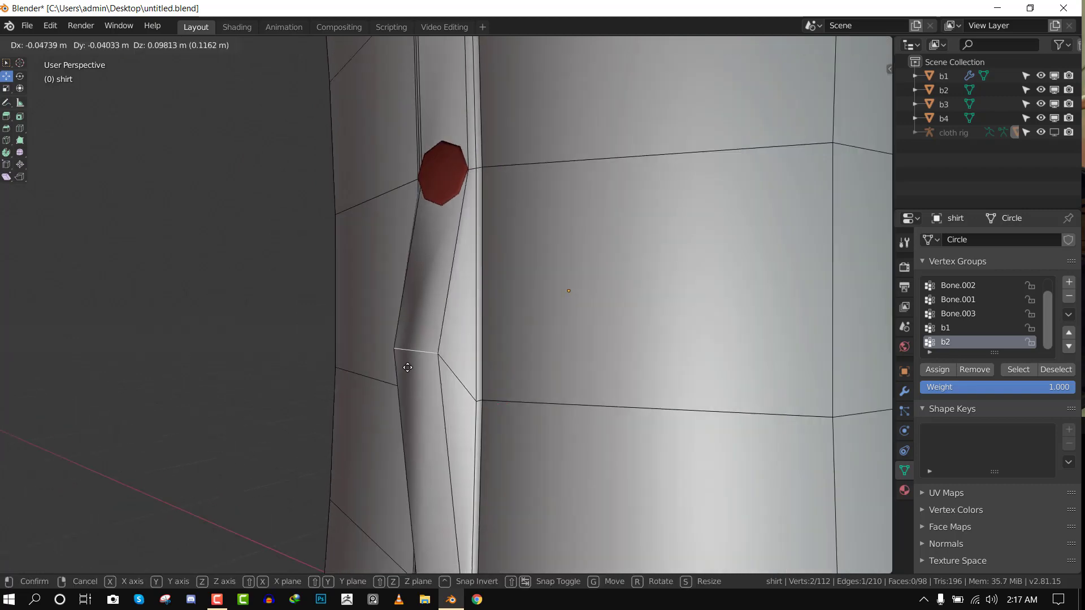
right_click(443, 341)
left_click(1068, 283)
double_click(959, 349)
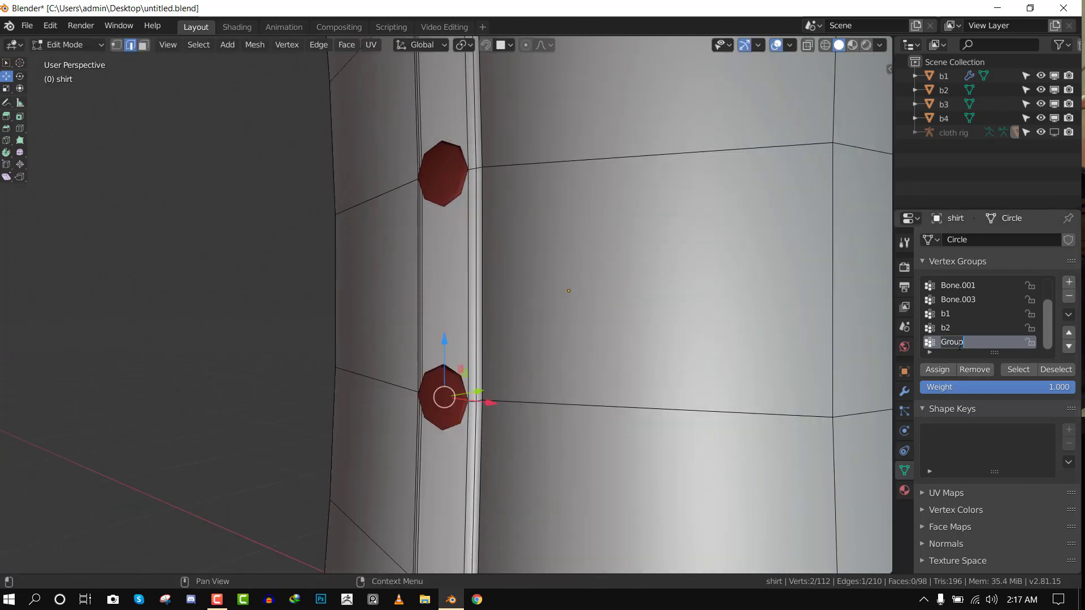
left_click(940, 369)
- Assign the shirt face behind the bottom button to a new vertex group named b4, and leave Edit Mode
middle_click_drag(540, 441, 572, 282, "shift")
key("alt+a")
middle_click_drag(474, 474, 507, 368, "shift")
key("3")
left_click(507, 324)
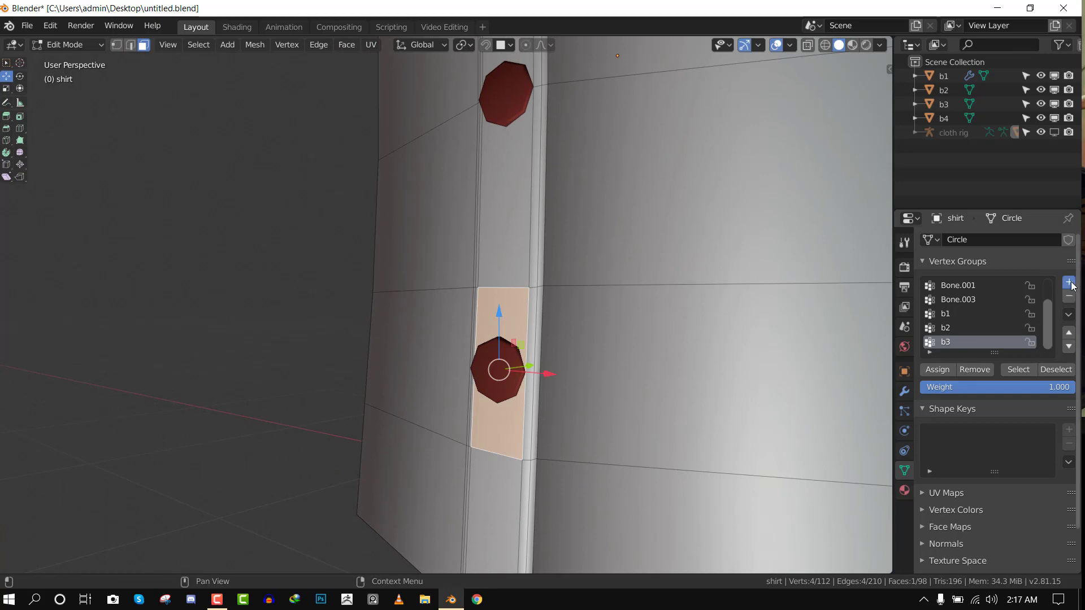
scroll(945, 346, "down", 1)
double_click(948, 342)
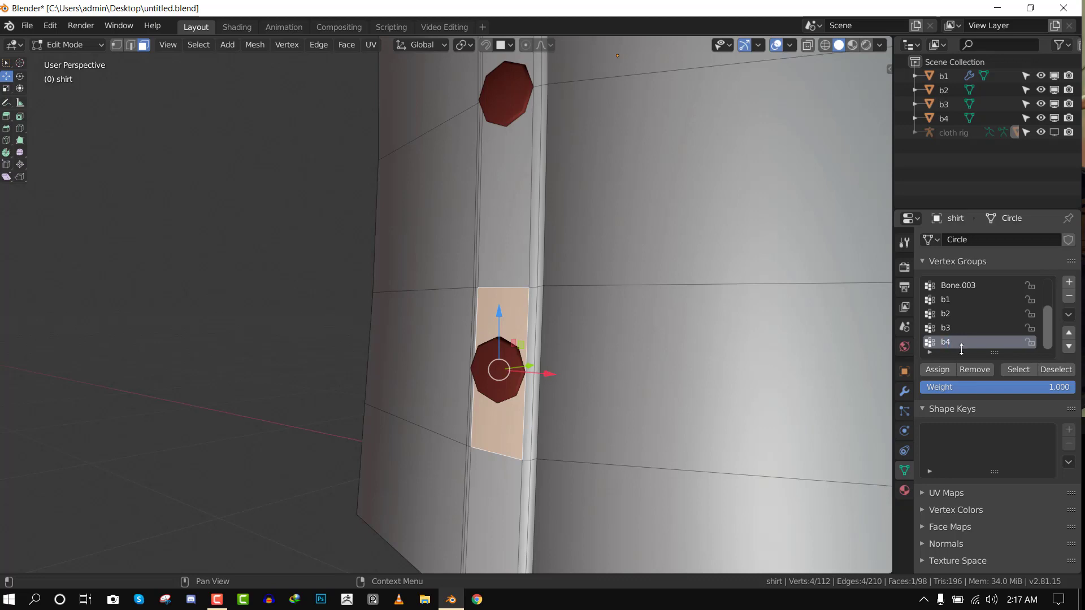
left_click(940, 370)
key("KP_1")
key("Tab")
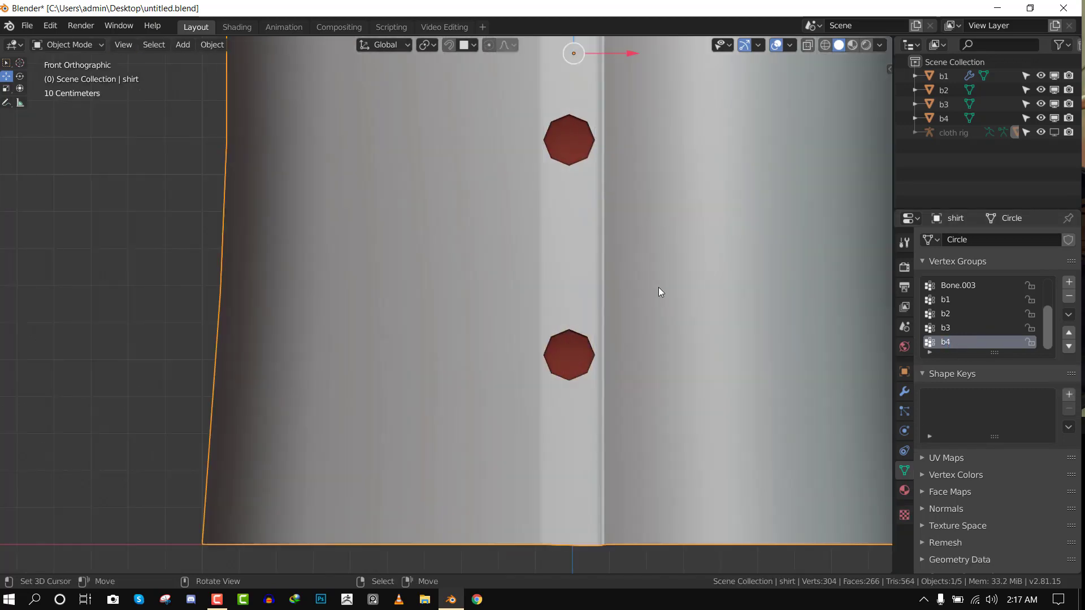
- Examine the weights of groups b4, b3, b2 and b1 on the shirt in Weight Paint mode, and return to Object Mode
scroll(734, 362, "up", 2)
key("ctrl+Tab")
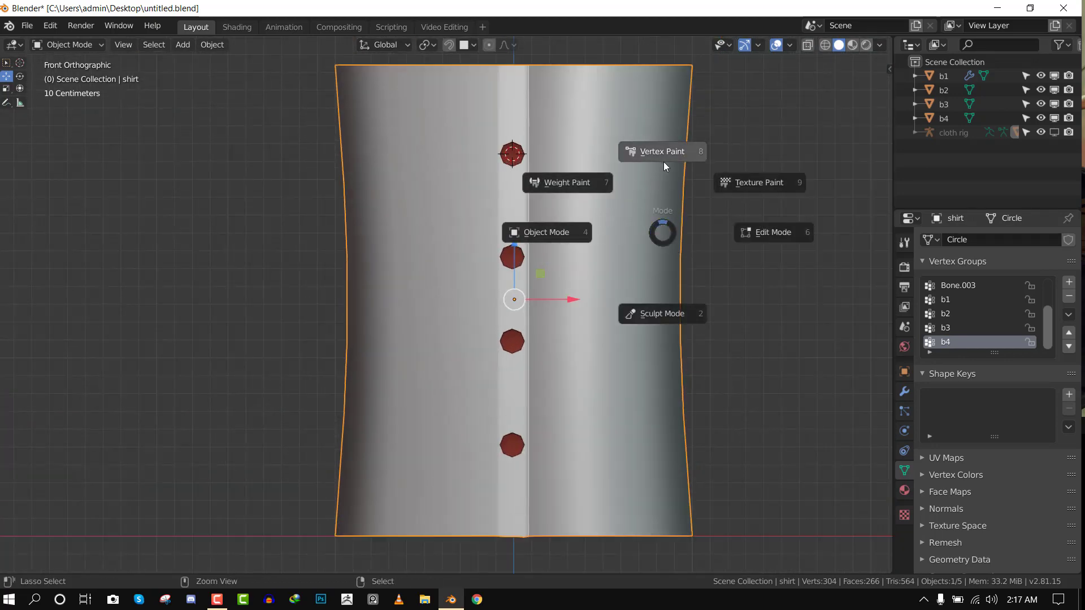
left_click(579, 247)
middle_click_drag(650, 296, 592, 320)
key("ctrl+Tab")
left_click(535, 269)
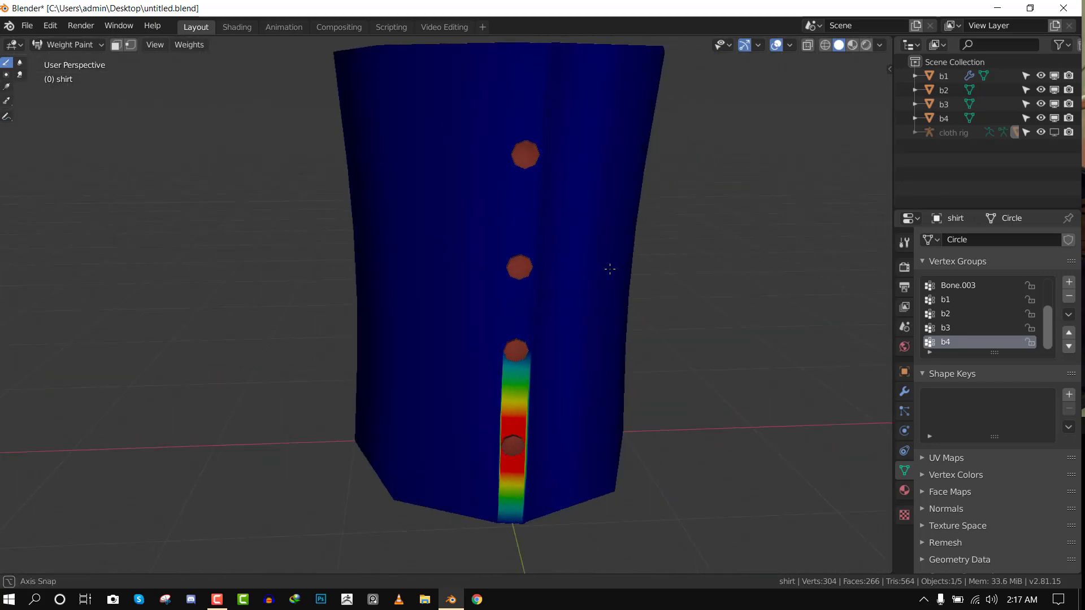
mouse_move(560, 265)
middle_mouse_down()
mouse_move(582, 262)
mouse_move(524, 279)
mouse_move(585, 262)
middle_mouse_up()
left_click(969, 328)
left_click(955, 314)
left_click(958, 299)
key("ctrl+Tab")
left_click(502, 261)
- Select the top button b1 and add a Copy Location object constraint to it
key("KP_1")
right_click(512, 156)
middle_click_drag(525, 172, 511, 211)
key("KP_1")
key("g")
key("Escape")
middle_click_drag(515, 158, 541, 198)
key("KP_1")
left_click(904, 438)
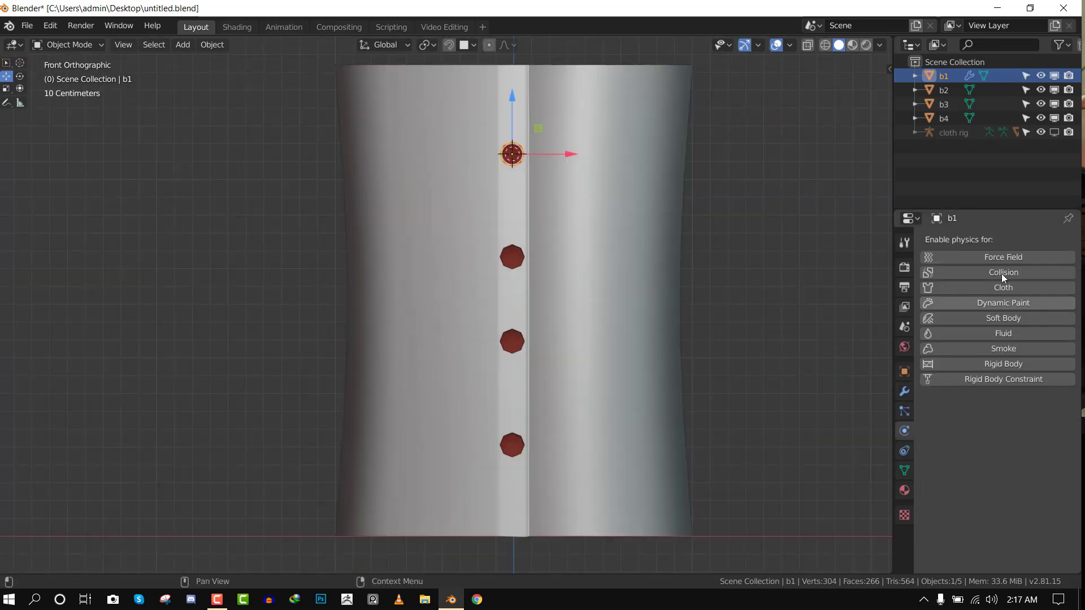
left_click(904, 450)
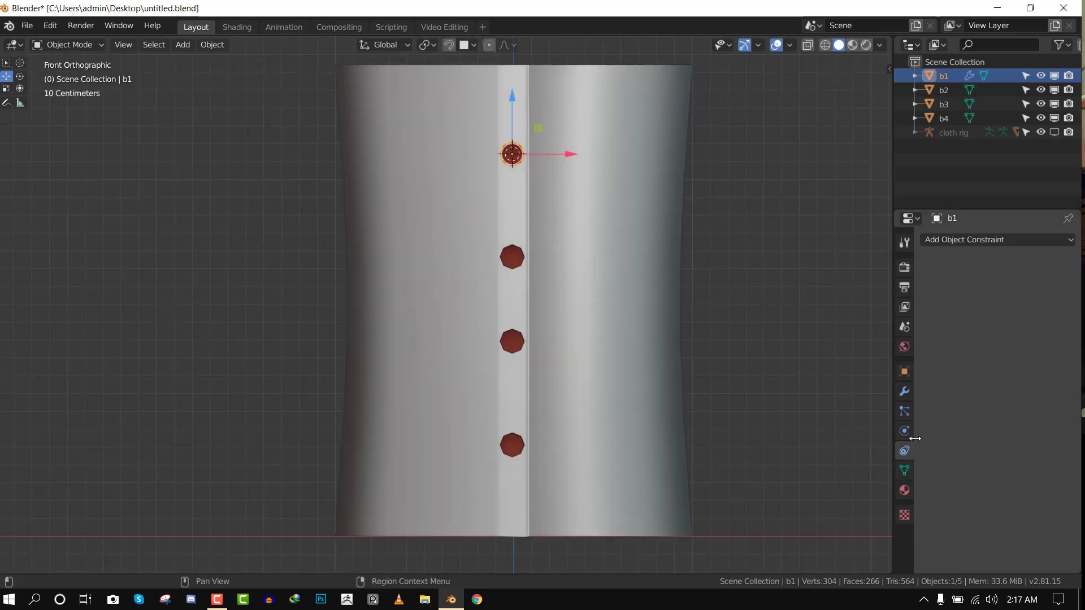
left_click(1006, 238)
left_click(844, 273)
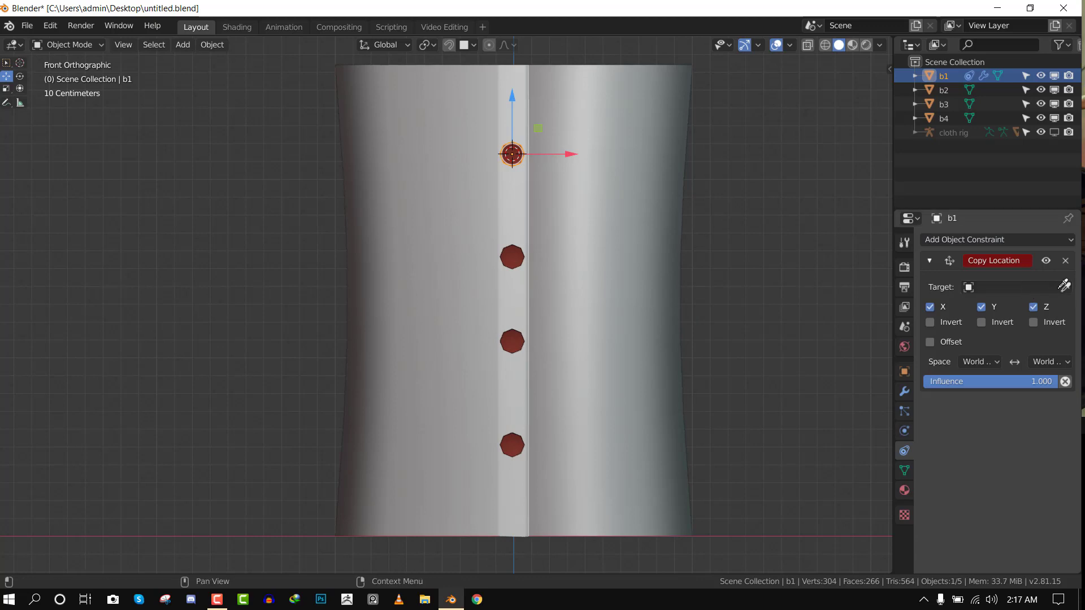
- Set the Copy Location constraint's target to the shirt and its vertex group to b1
left_click(622, 181)
middle_click_drag(619, 184, 618, 184)
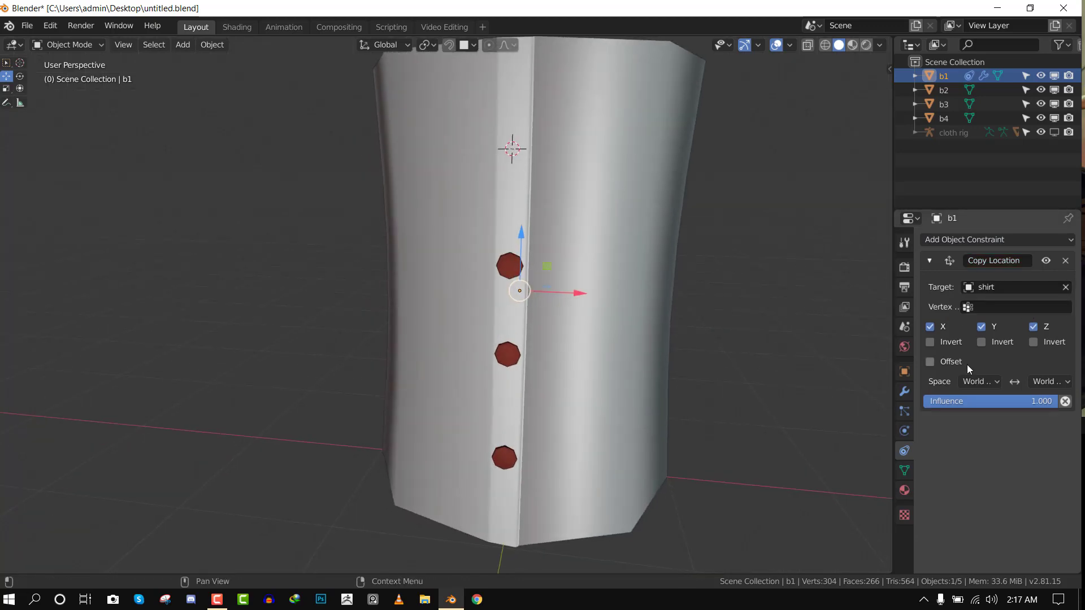
left_click(989, 307)
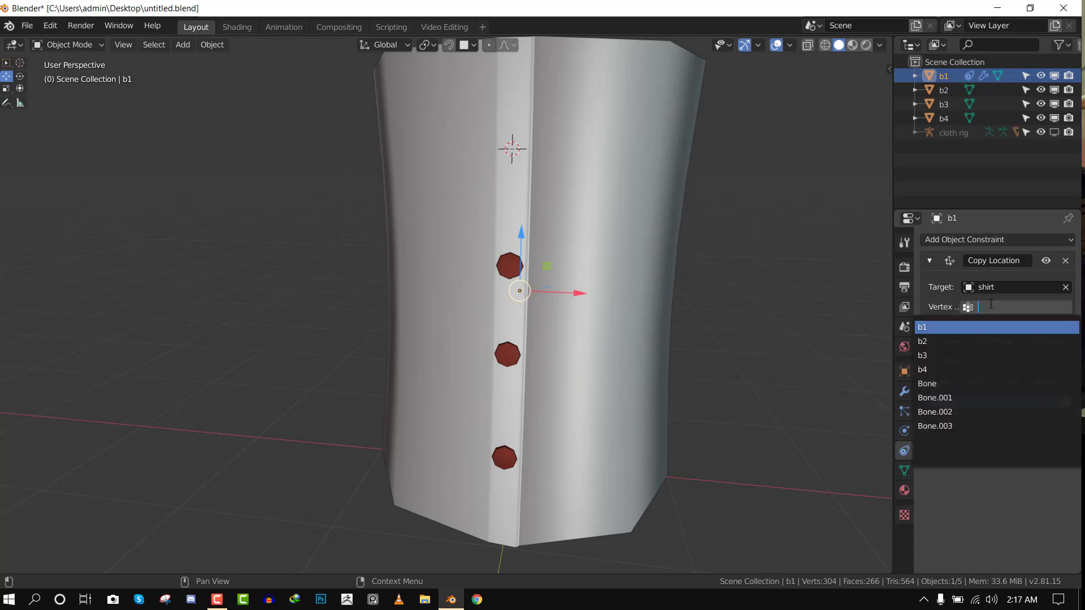
left_click(946, 328)
key("KP_1")
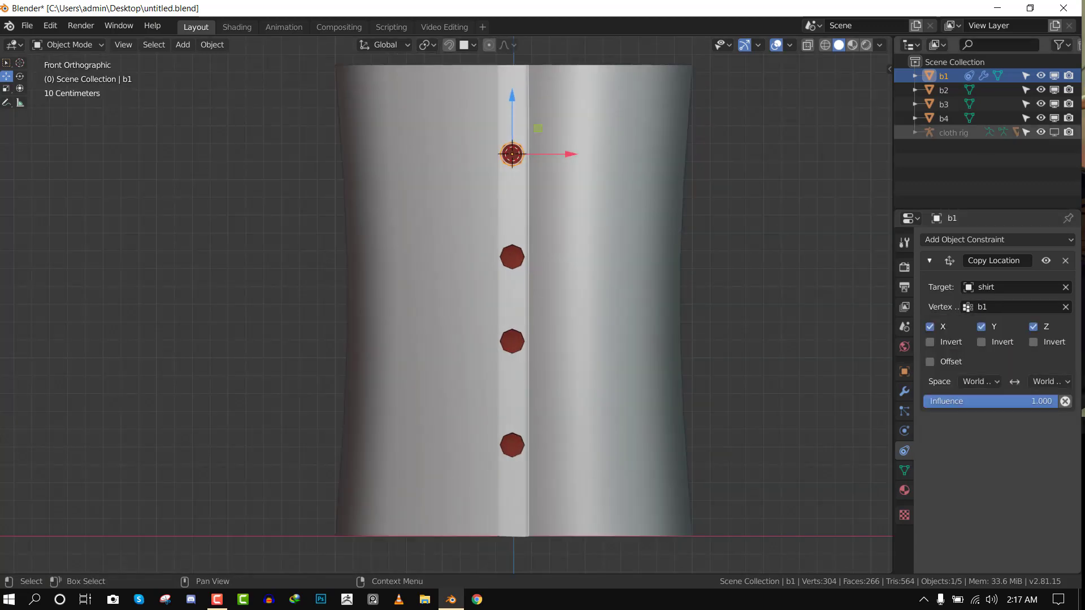
- Make the cloth rig visible in the viewports again and test-rotate its top bone in Pose Mode, cancelling the rotation
left_click(1055, 131)
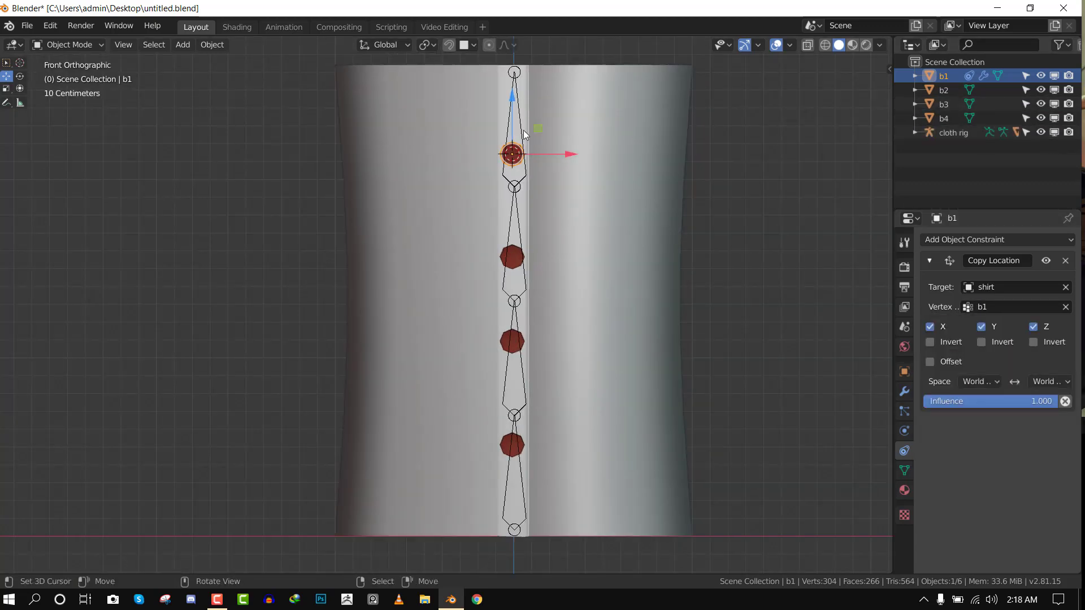
left_click(518, 127)
right_click(520, 123)
key("ctrl+Tab")
right_click(520, 128)
key("r")
key("r")
key("Escape")
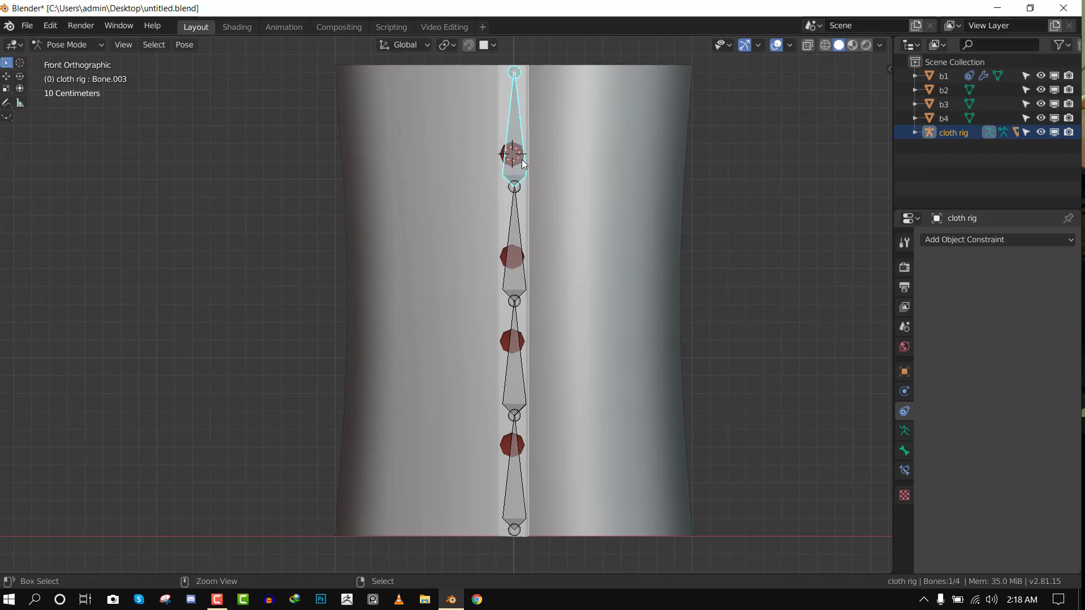
- Return the rig to Object Mode and reselect the top button b1 in front view
key("ctrl+Tab")
middle_click_drag(512, 169, 497, 163)
left_click(508, 144)
key("KP_1")
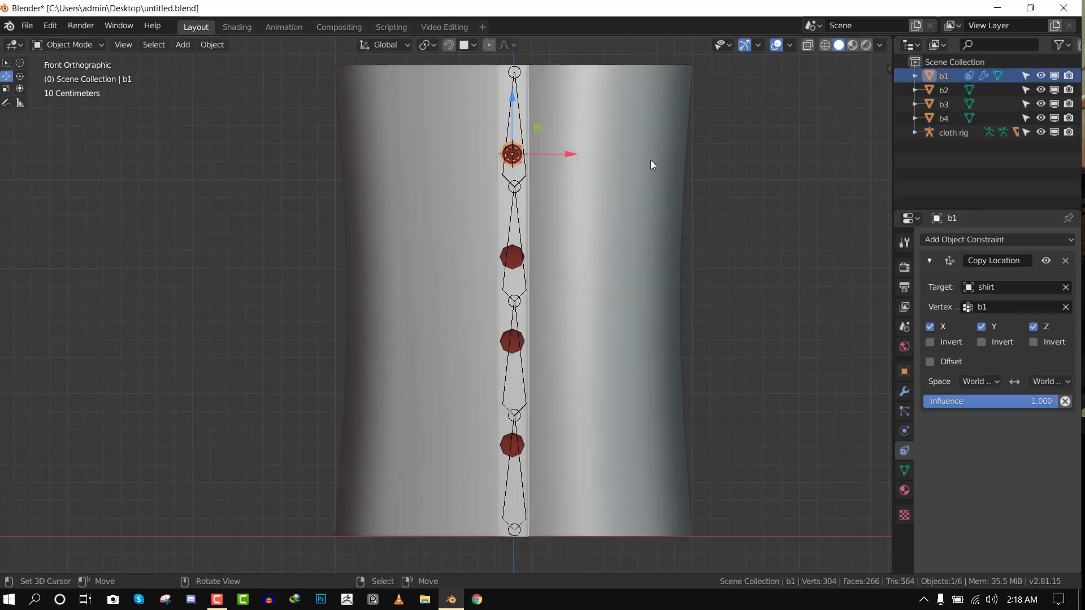
- Add a Copy Location constraint to the second button b2, targeting the shirt and its vertex group b2
left_click(517, 261)
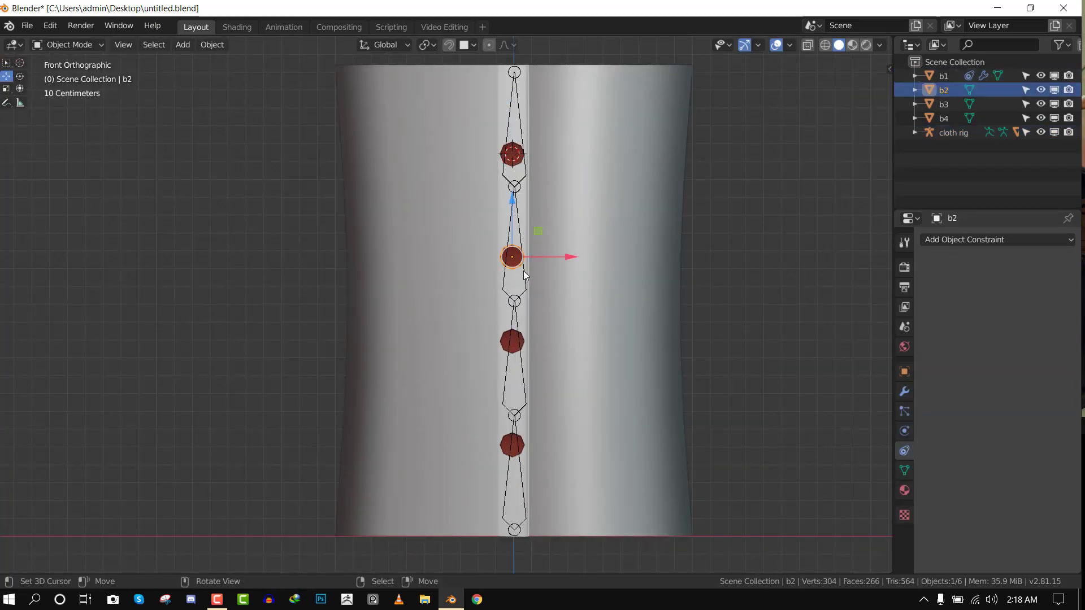
left_click(976, 242)
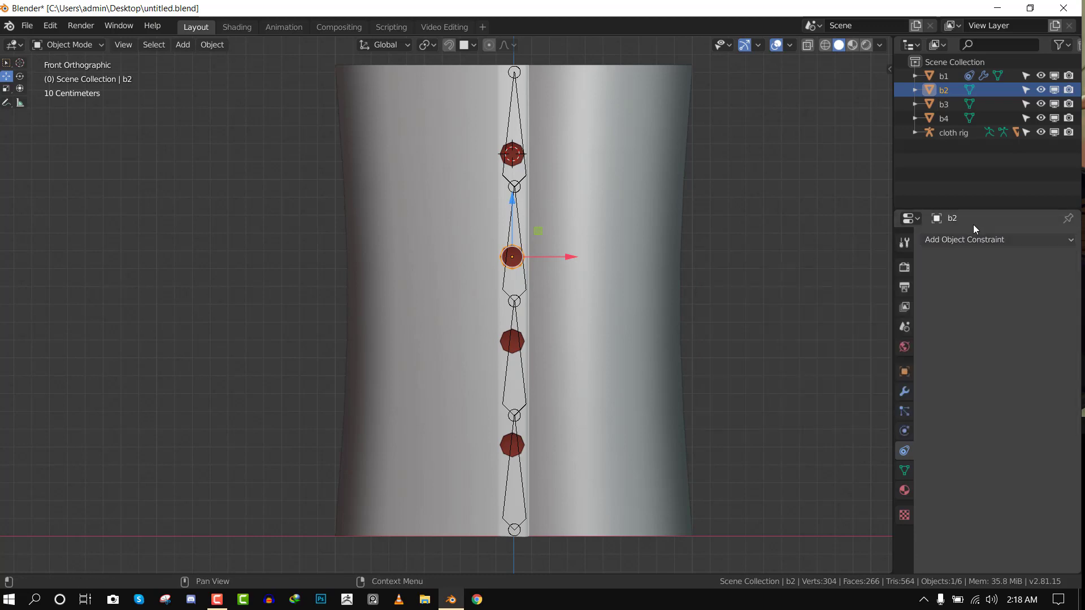
left_click(975, 242)
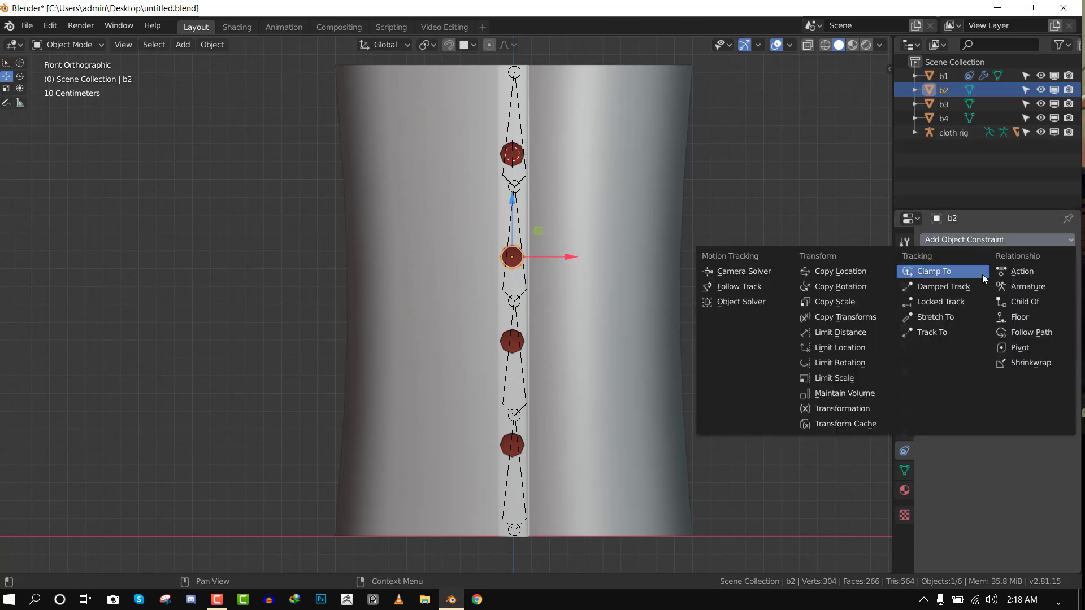
left_click(854, 273)
left_click(1066, 287)
left_click(631, 190)
left_click(1044, 307)
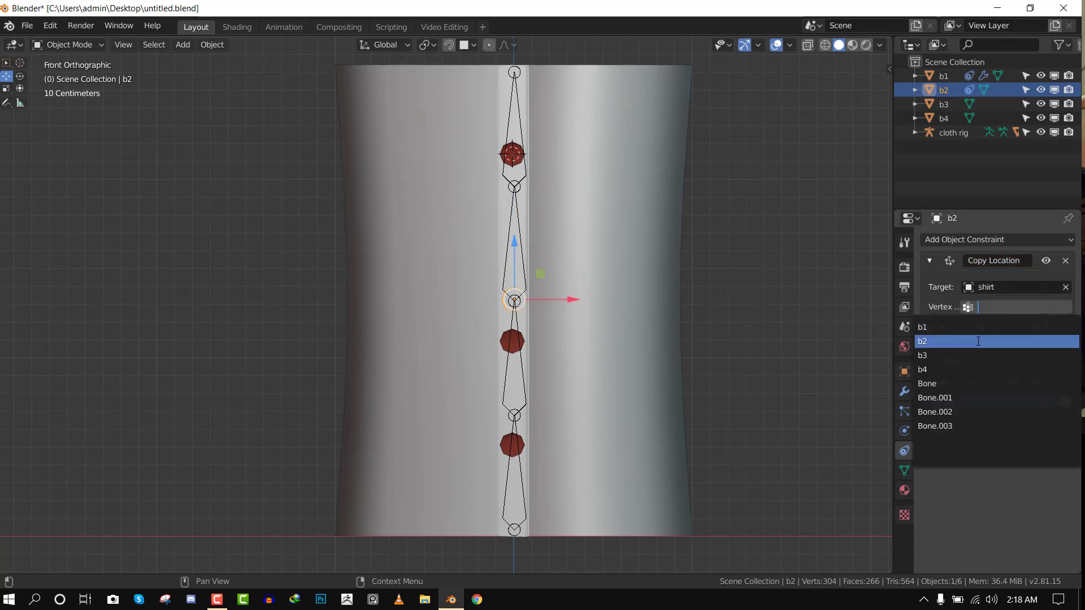
left_click(1002, 341)
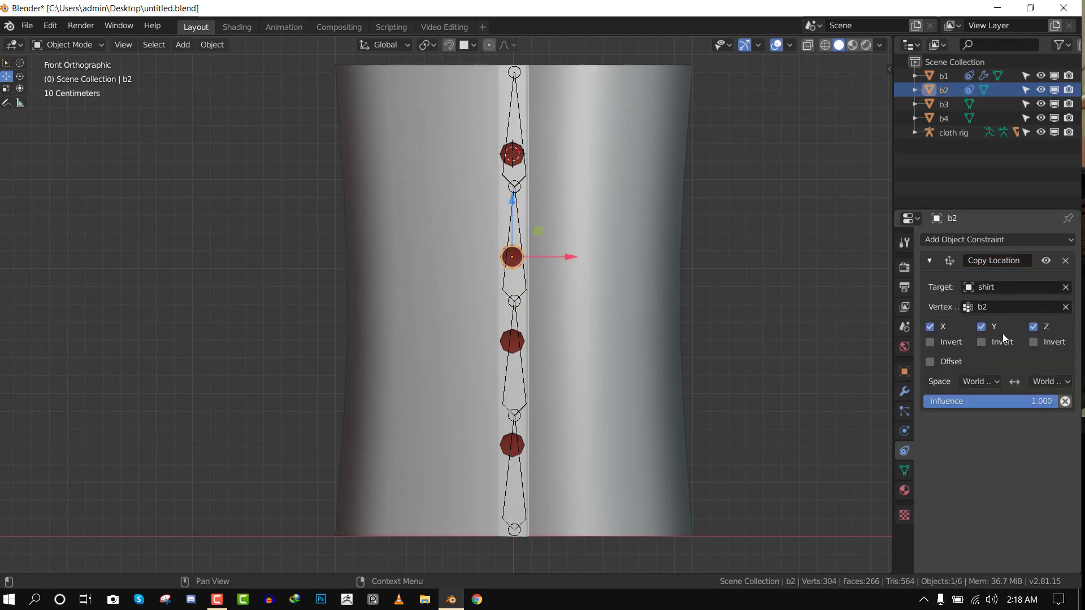
- Test-rotate the cloth rig's top two bones in Pose Mode, cancelling each rotation, and return to Object Mode
left_click(518, 104)
key("ctrl+Tab")
key("r")
key("Escape")
left_click(515, 223)
key("r")
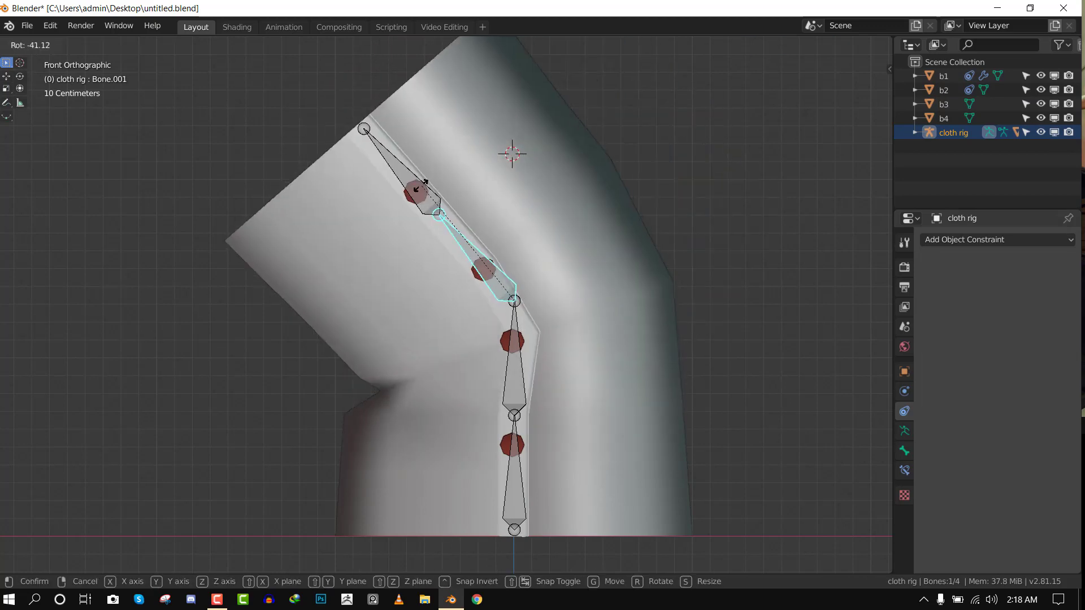
right_click(583, 239)
scroll(584, 215, "up", 1)
key("ctrl+Tab")
- Remove the Copy Location constraints from buttons b1 and b2
left_click(523, 134)
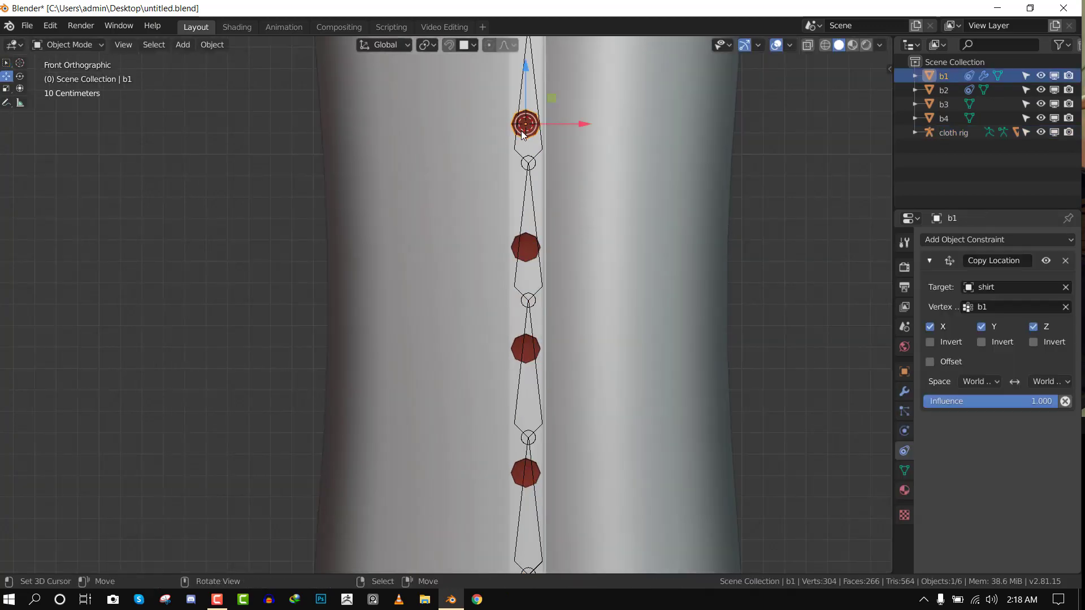
left_click(1066, 261)
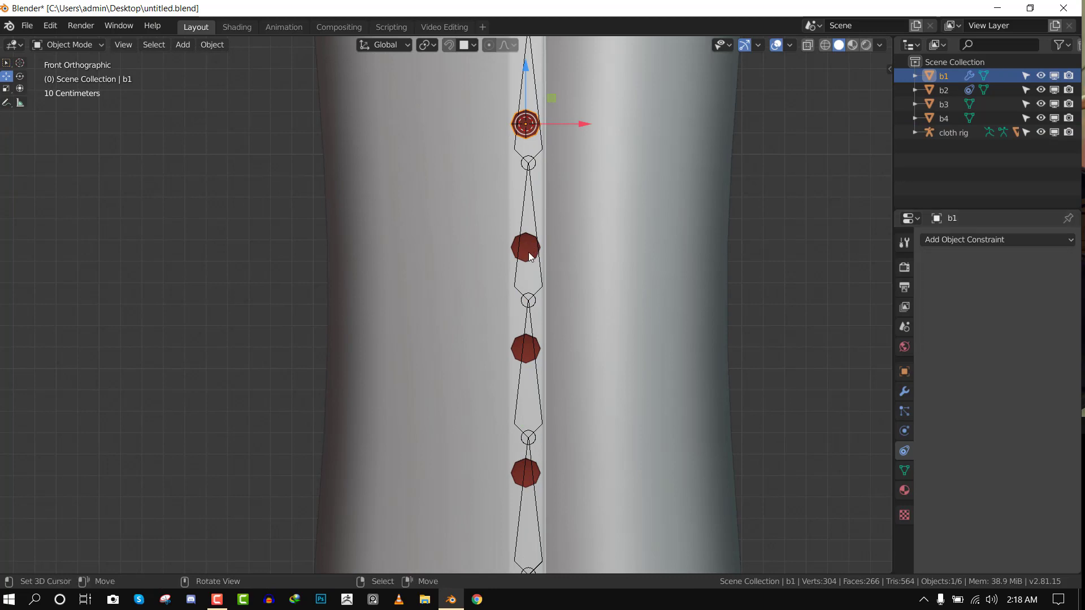
left_click(529, 253)
left_click(1065, 261)
- Examine the top button b1 and its mesh against the shirt's button strip from several angles
scroll(452, 174, "down", 3)
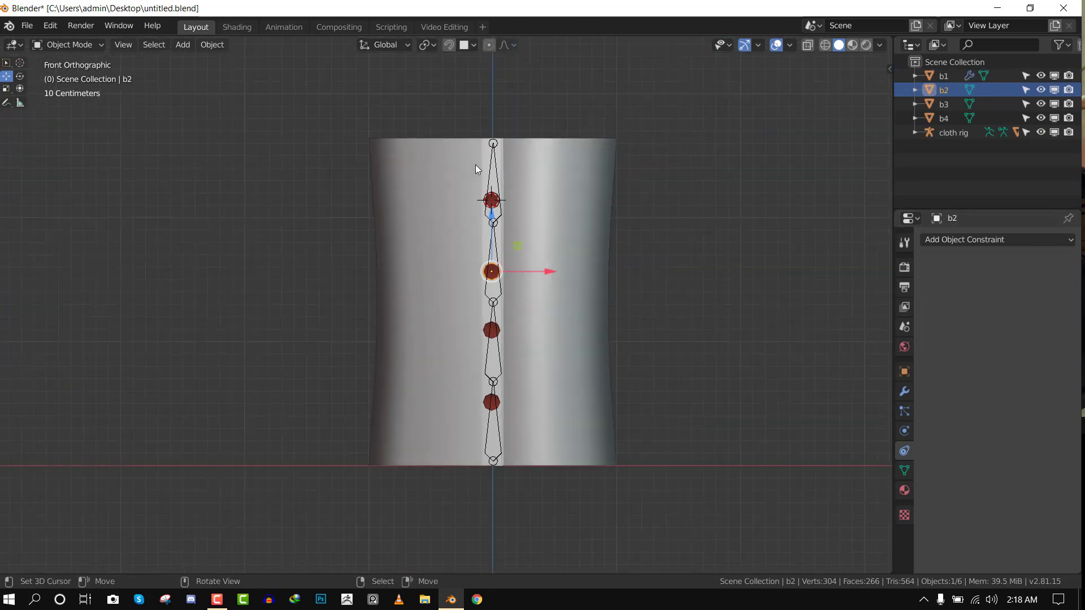
middle_click_drag(454, 168, 428, 175)
scroll(428, 175, "up", 2)
key("KP_1")
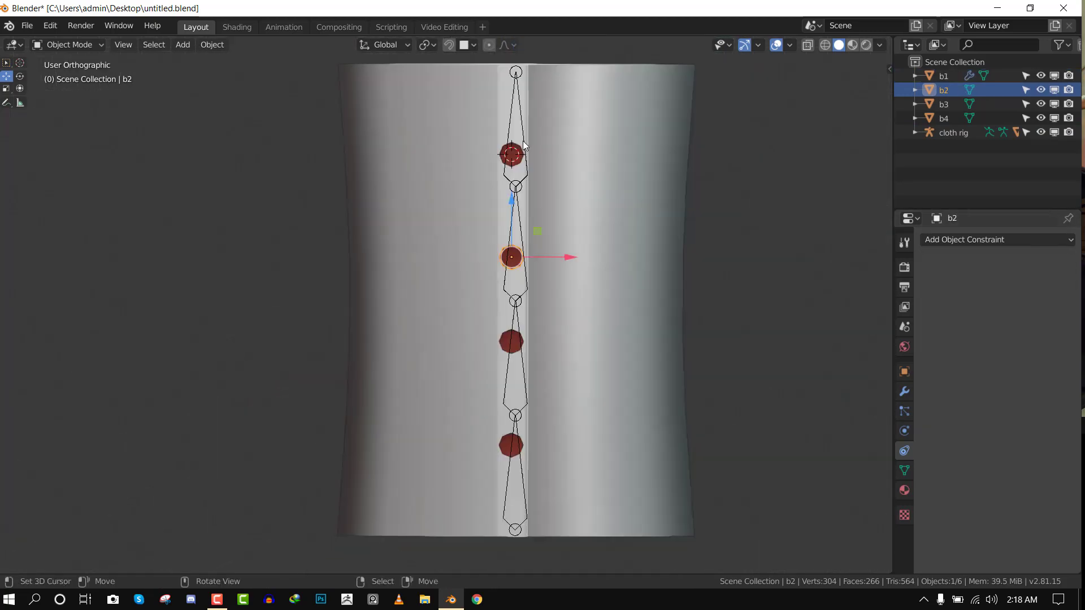
scroll(533, 131, "up", 2)
left_click(542, 94)
scroll(574, 150, "down", 3)
middle_click_drag(575, 151, 477, 236)
scroll(477, 231, "up", 2)
middle_click_drag(410, 211, 467, 226)
key("Tab")
scroll(489, 206, "down", 2)
scroll(467, 226, "up", 2)
middle_click_drag(390, 226, 470, 224)
key("Tab")
key("KP_1")
- Add an empty at the top button and delete it again
key("shift+a")
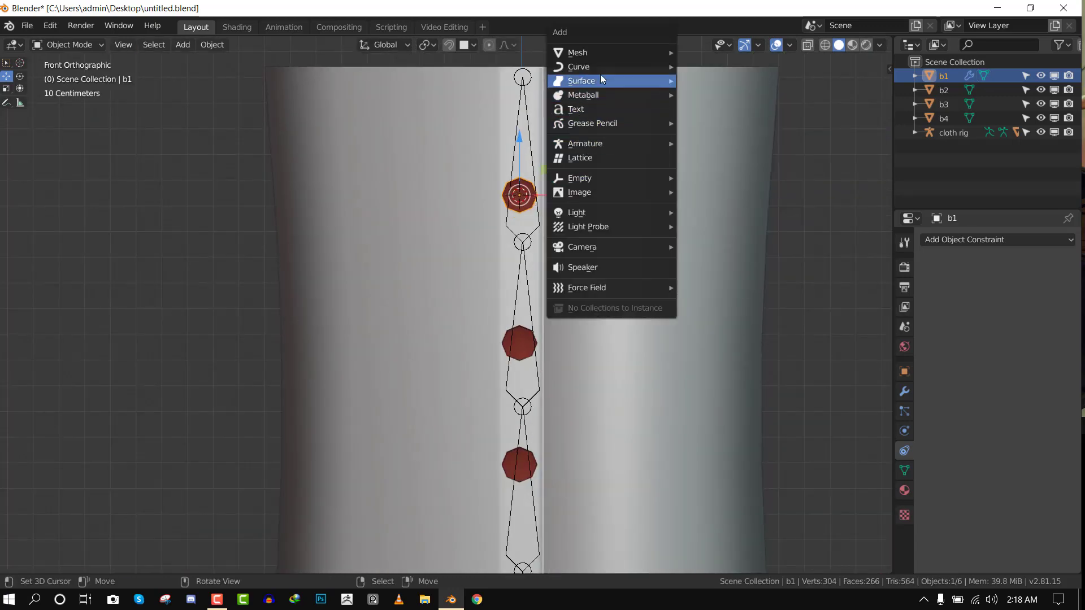
mouse_move(582, 178)
left_click(706, 181)
key("x")
left_click(559, 240)
- Inspect how the top button b1 sits on the shirt from the side, in Object and Edit Mode
middle_click_drag(560, 239, 491, 288)
left_click(476, 219)
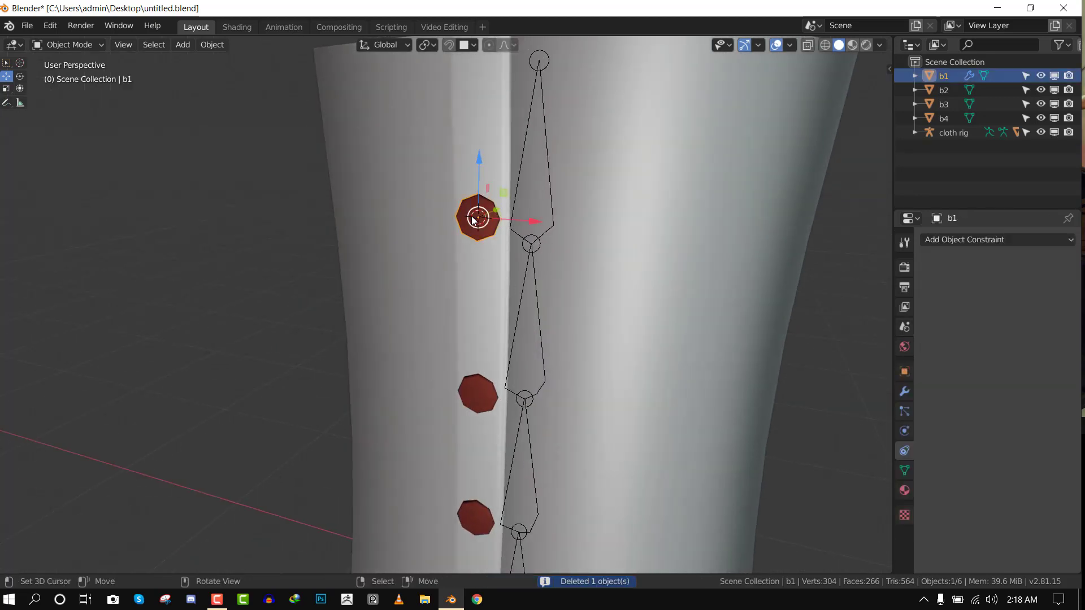
middle_click_drag(476, 219, 456, 225)
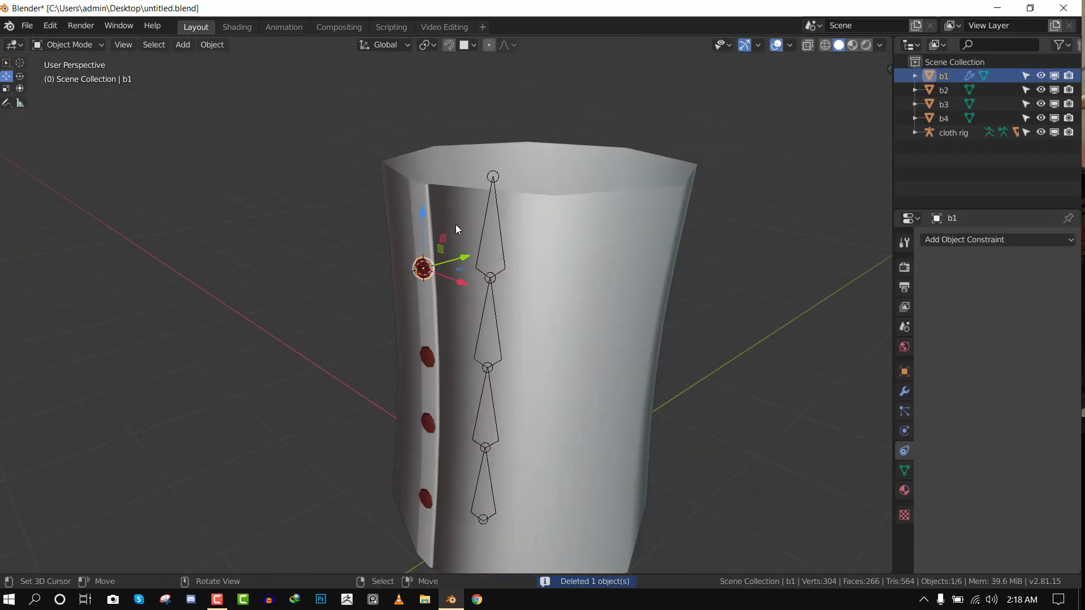
scroll(450, 236, "up", 2)
key("Tab")
scroll(433, 249, "up", 3)
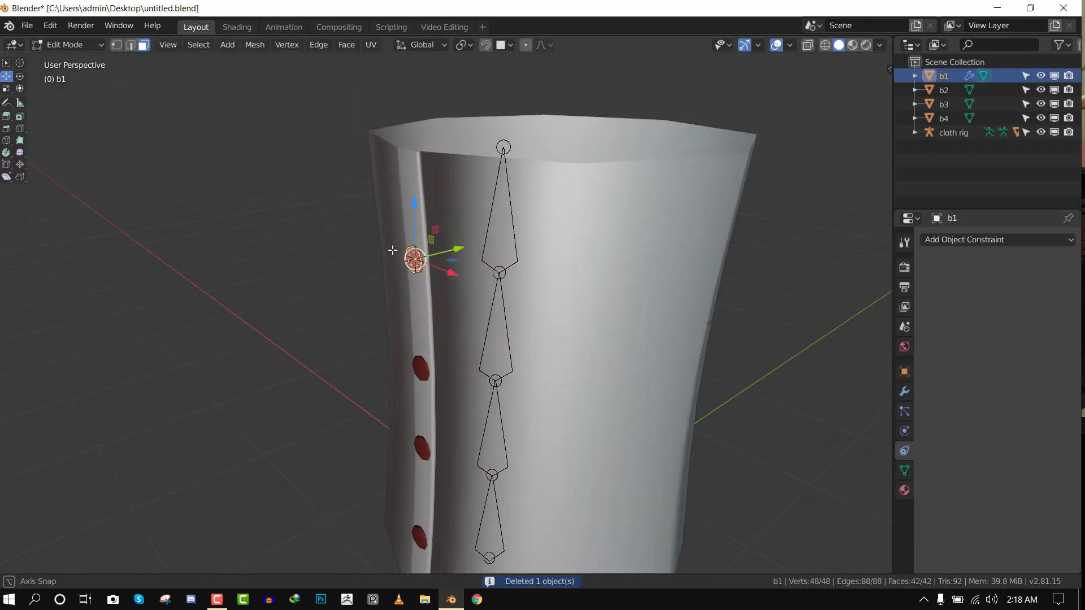
middle_click_drag(403, 247, 334, 233)
key("Tab")
scroll(380, 242, "down", 2)
key("KP_1")
scroll(446, 276, "up", 1)
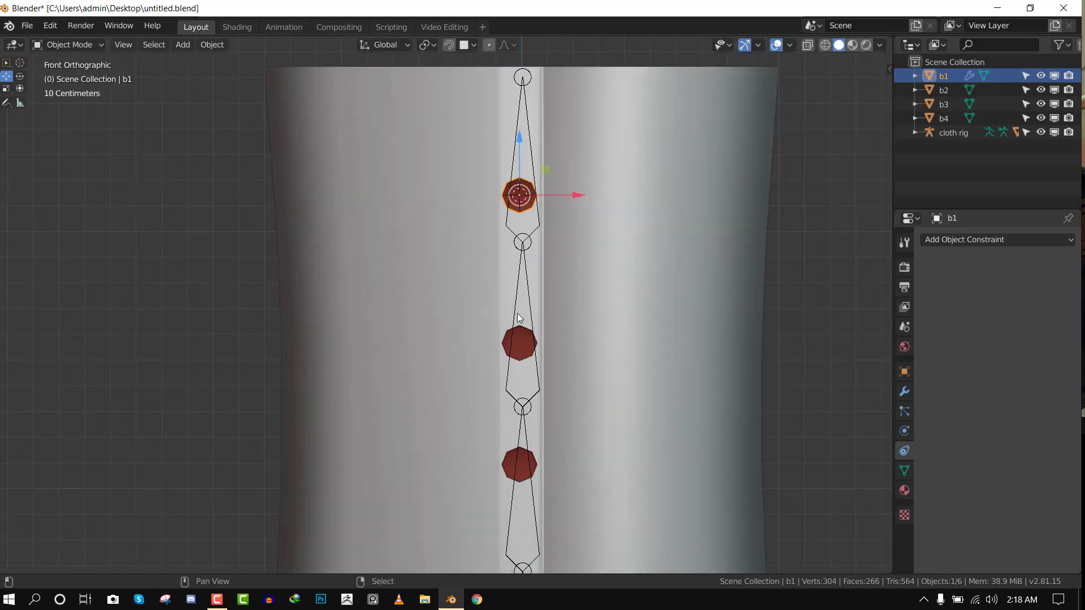
- Select all four buttons with b4 as the active one and join them into a single object
middle_click_drag(511, 339, 407, 242, "shift")
right_click(423, 261, "shift")
middle_click_drag(418, 361, 408, 285, "shift")
right_click(409, 305, "shift")
left_click(399, 445, "shift")
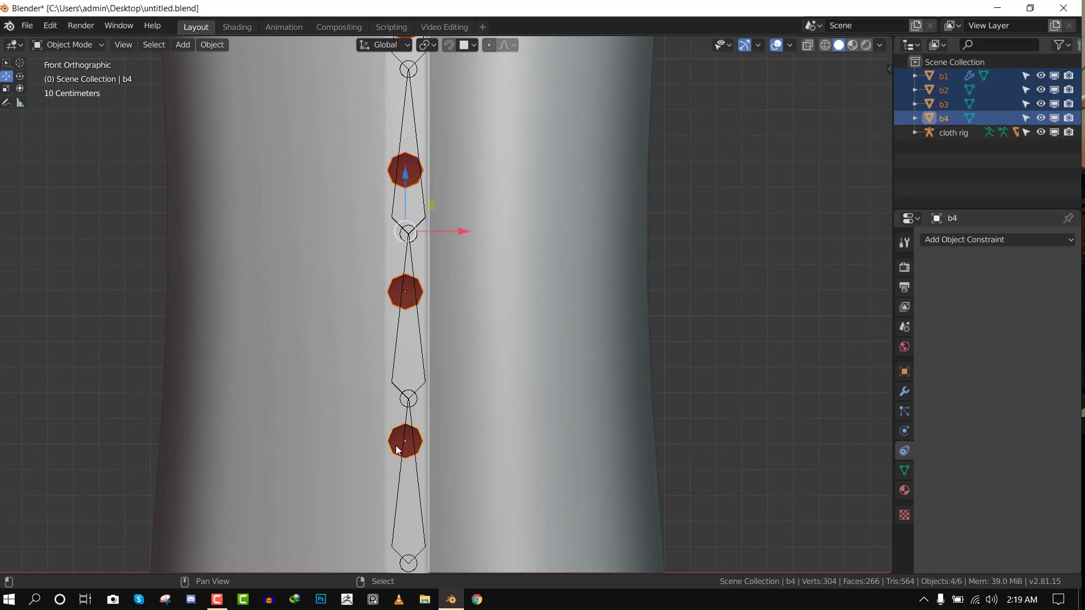
key("ctrl+j")
- Set the joined buttons object's origin to its geometry
middle_click_drag(427, 397, 526, 228)
key("g")
key("Escape")
right_click(533, 222)
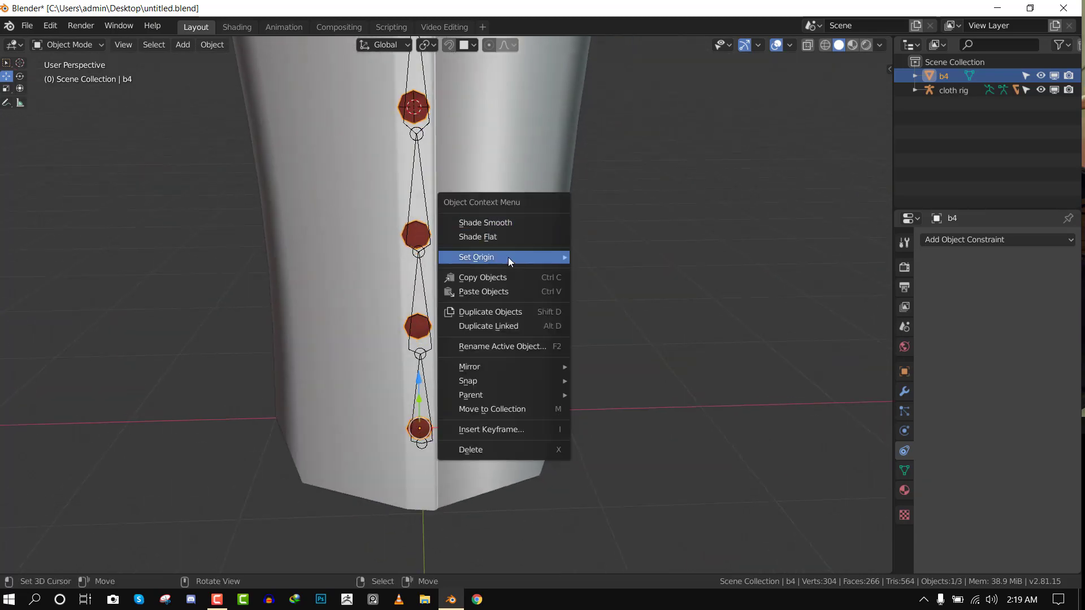
mouse_move(507, 256)
left_click(621, 267)
- Hook the top button's vertices to a new empty object and rename that empty b1
key("KP_1")
key("Tab")
scroll(496, 283, "up", 3)
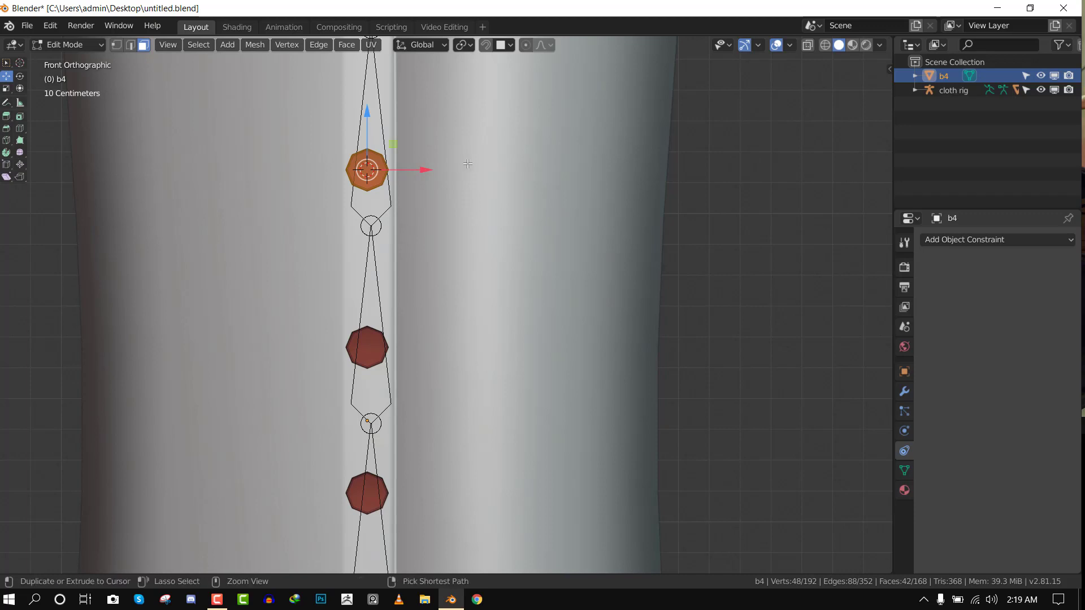
key("ctrl+h")
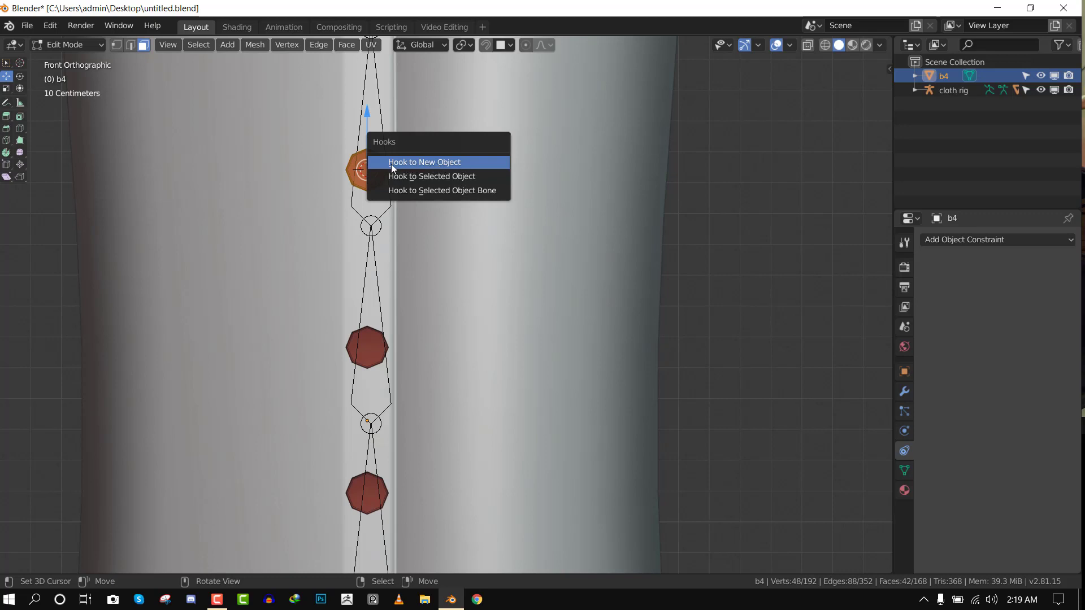
left_click(456, 164)
key("Tab")
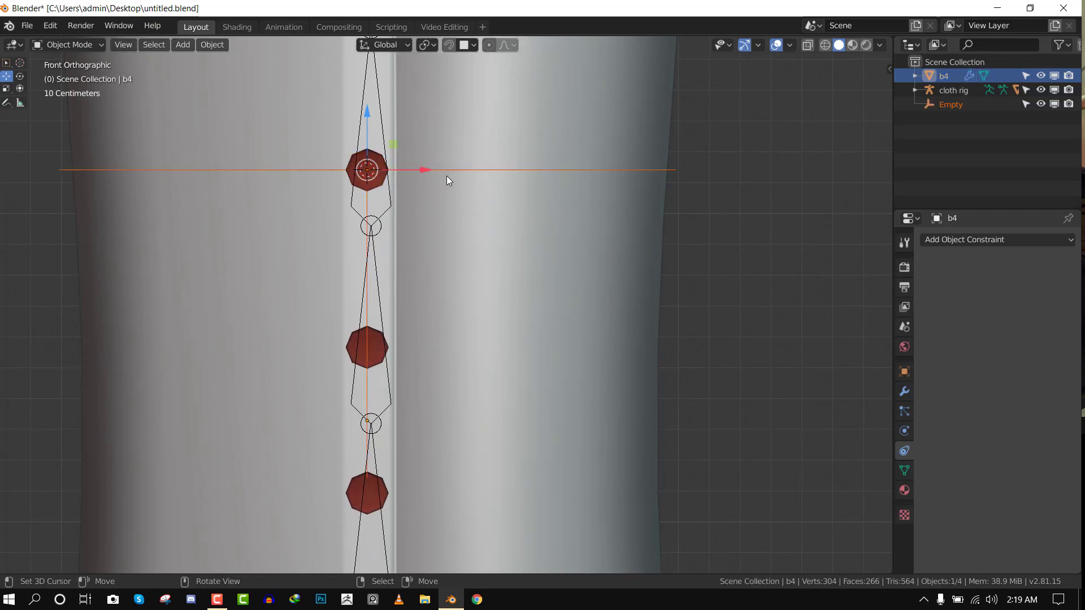
key("g")
key("Escape")
double_click(957, 106)
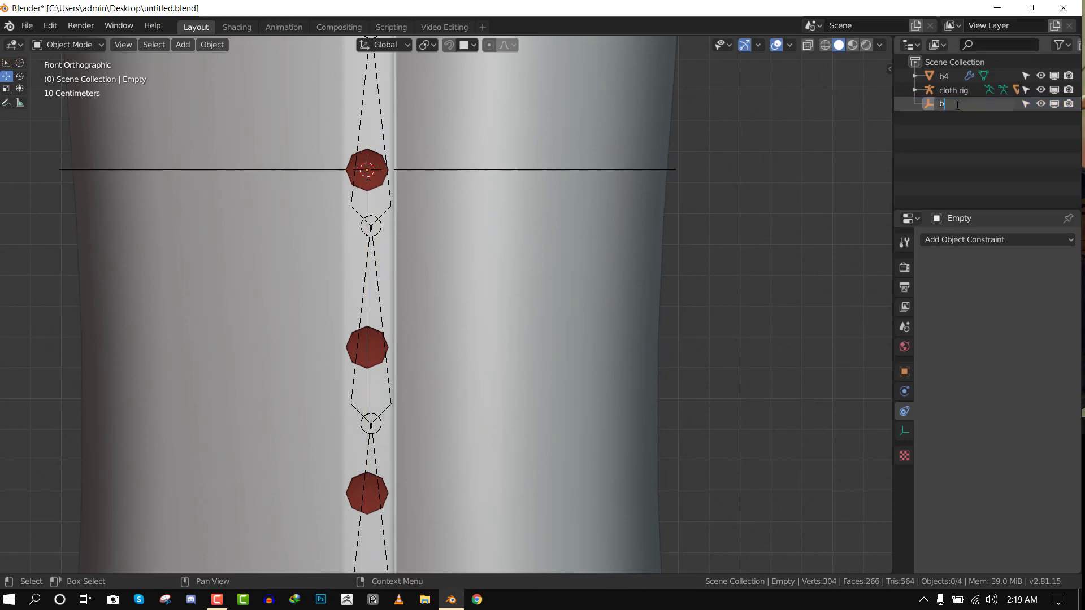
key("Return")
- Test-move the b1 empty in front and perspective views to check the top button's hook, cancelling each move
right_click(523, 174)
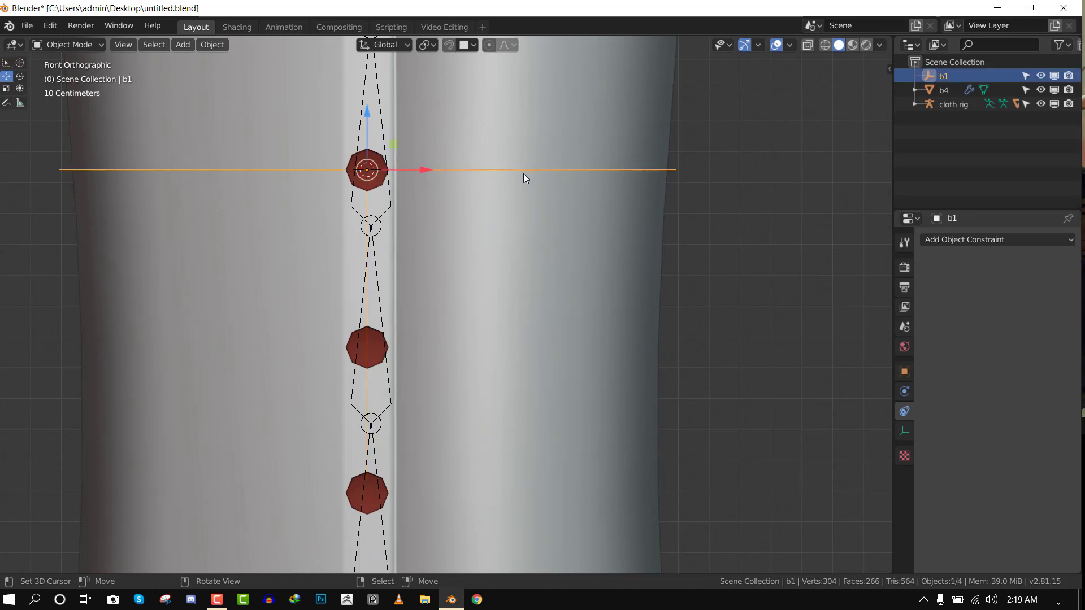
scroll(523, 174, "down", 1)
key("g")
right_click(323, 229)
scroll(430, 239, "down", 4)
middle_click_drag(430, 240, 327, 265)
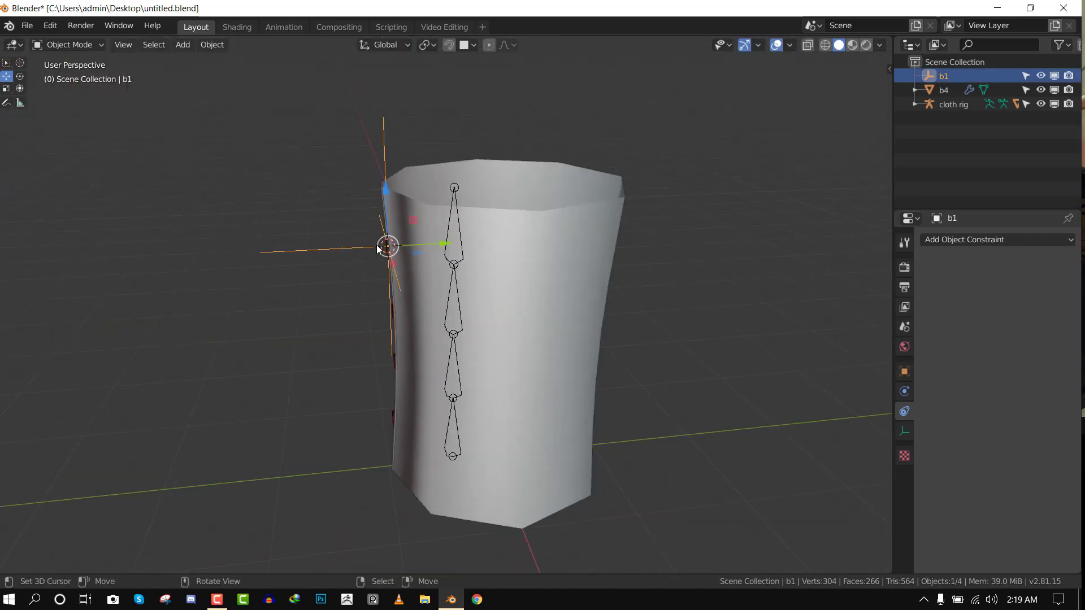
key("g")
right_click(238, 282)
key("KP_1")
scroll(419, 196, "up", 6)
middle_click_drag(419, 195, 273, 224)
scroll(364, 212, "down", 4)
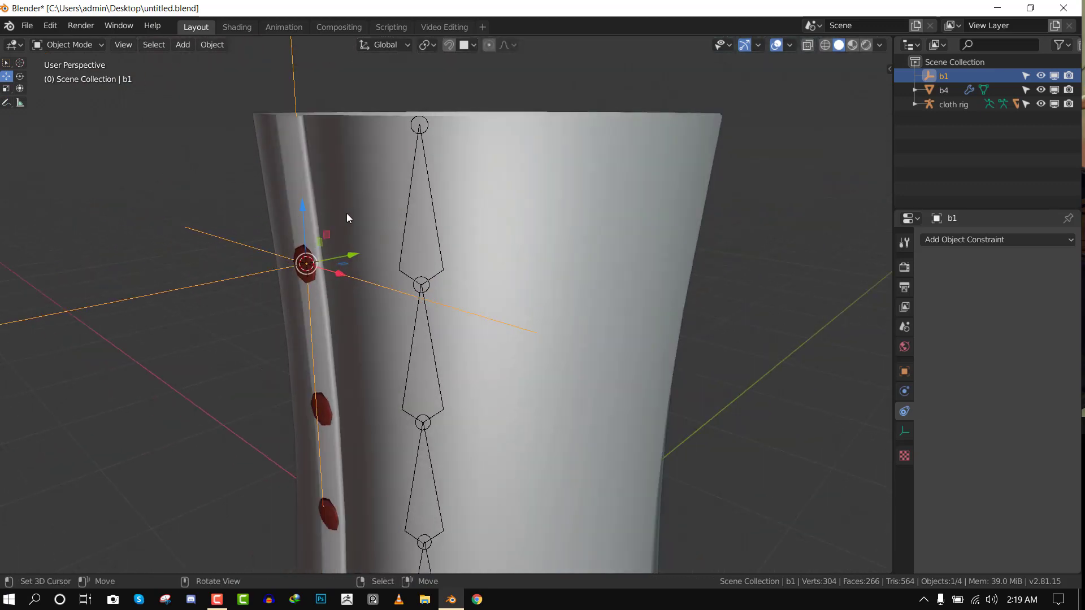
- Select the b1 empty together with the shirt as the active object and enter Edit Mode on the shirt
left_click(362, 193)
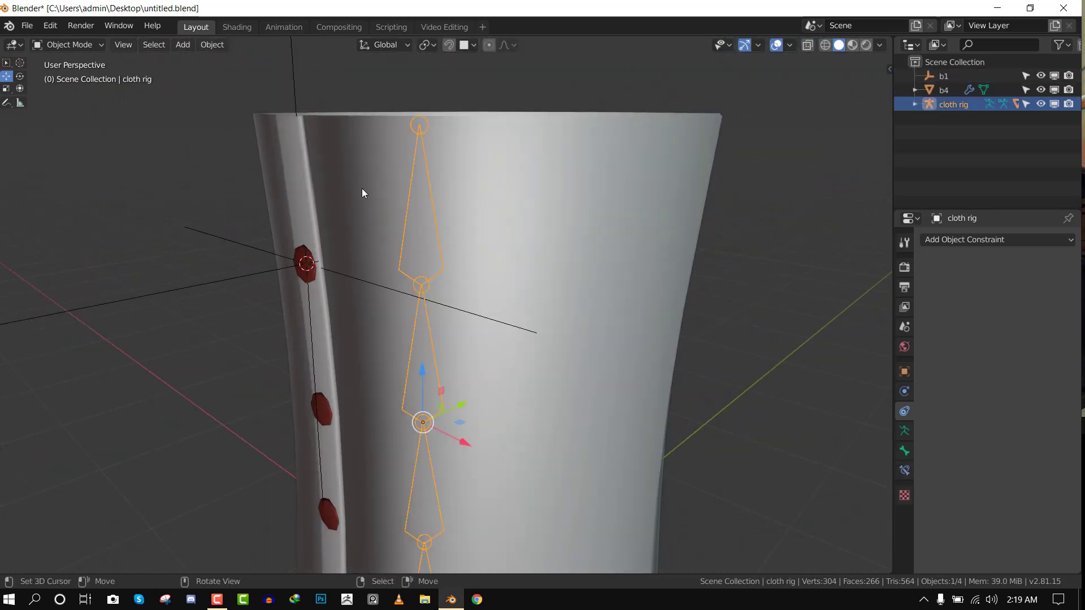
right_click(241, 279)
middle_click_drag(240, 279, 237, 280)
key("g")
right_click(194, 260)
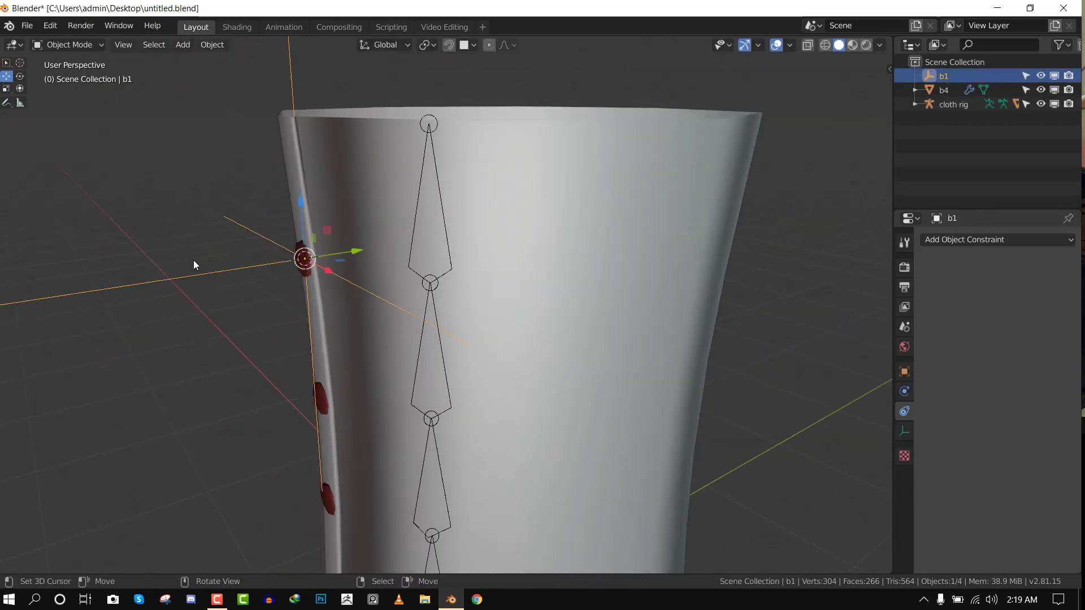
right_click(335, 137, "shift")
middle_click_drag(337, 165, 364, 174)
scroll(364, 174, "down", 3)
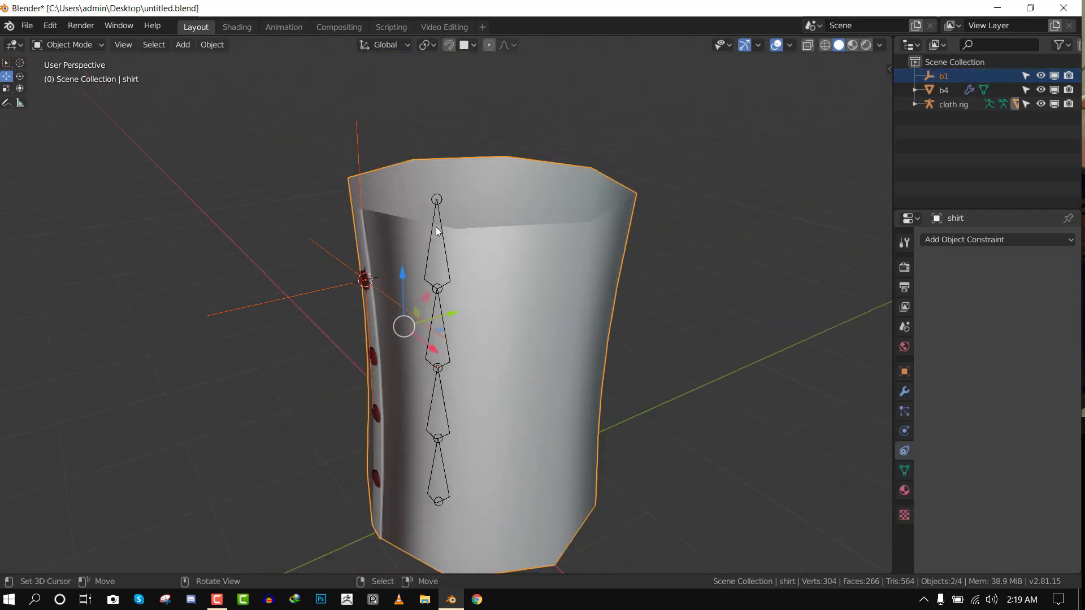
scroll(462, 217, "up", 3)
key("Tab")
- Select three shirt vertices around the top button, make them the b1 empty's vertex parent, and return to Object Mode
scroll(356, 246, "up", 3)
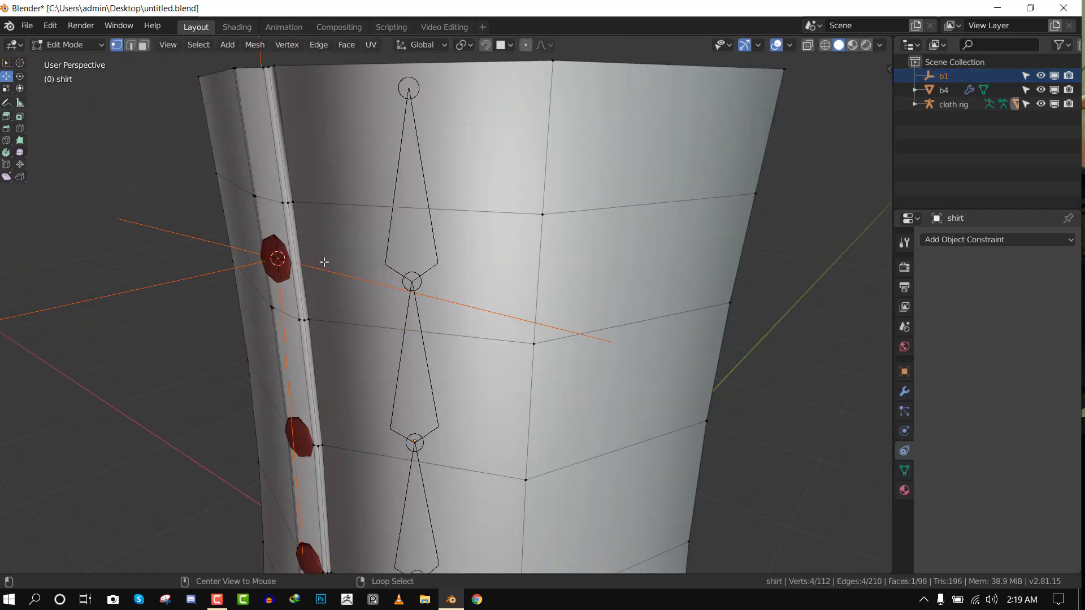
middle_click_drag(314, 265, 117, 58)
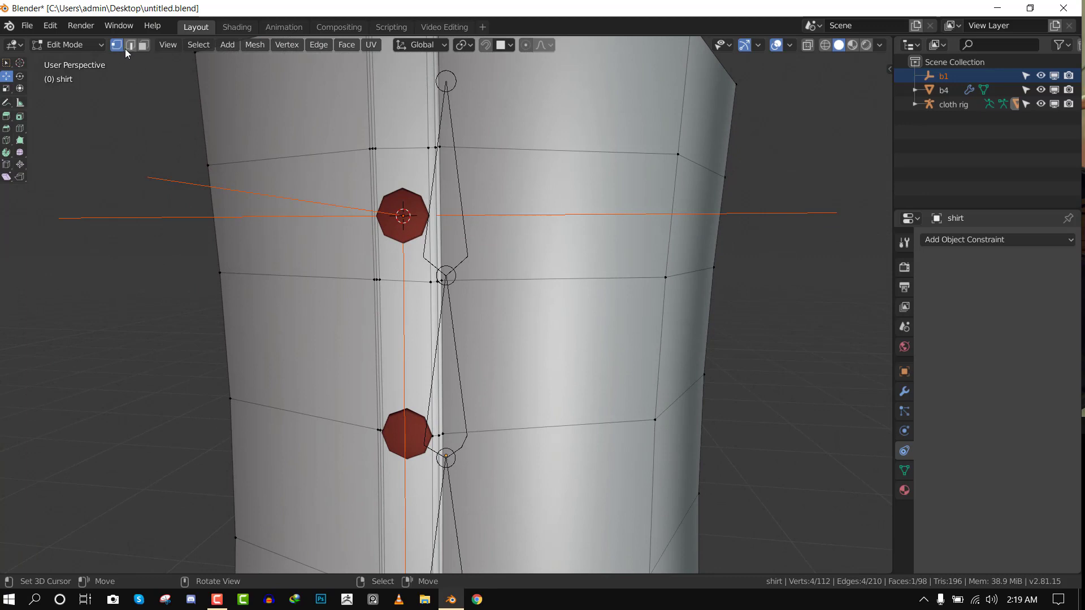
middle_click_drag(398, 154, 422, 286)
left_click(355, 161, "shift")
key("ctrl+p")
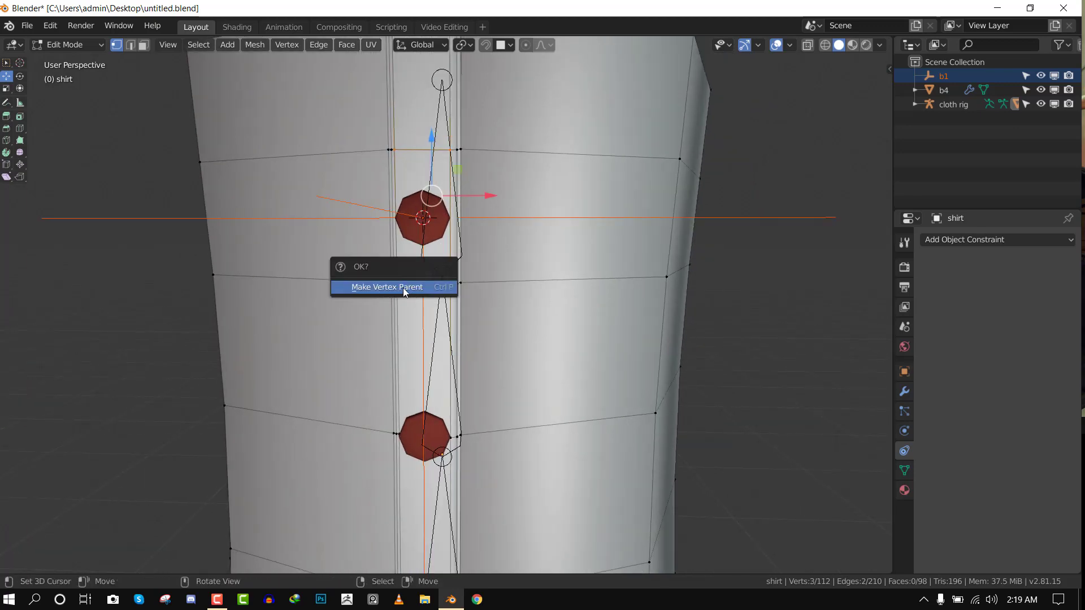
left_click(403, 287)
key("Tab")
- Put the cloth rig in Pose Mode and trackball-rotate its top bone to check how the top button follows the shirt
key("KP_1")
left_click(565, 221)
scroll(565, 221, "down", 2)
middle_click_drag(565, 222, 515, 230)
right_click(447, 178)
key("KP_1")
key("ctrl+Tab")
right_click(446, 179)
key("r")
key("r")
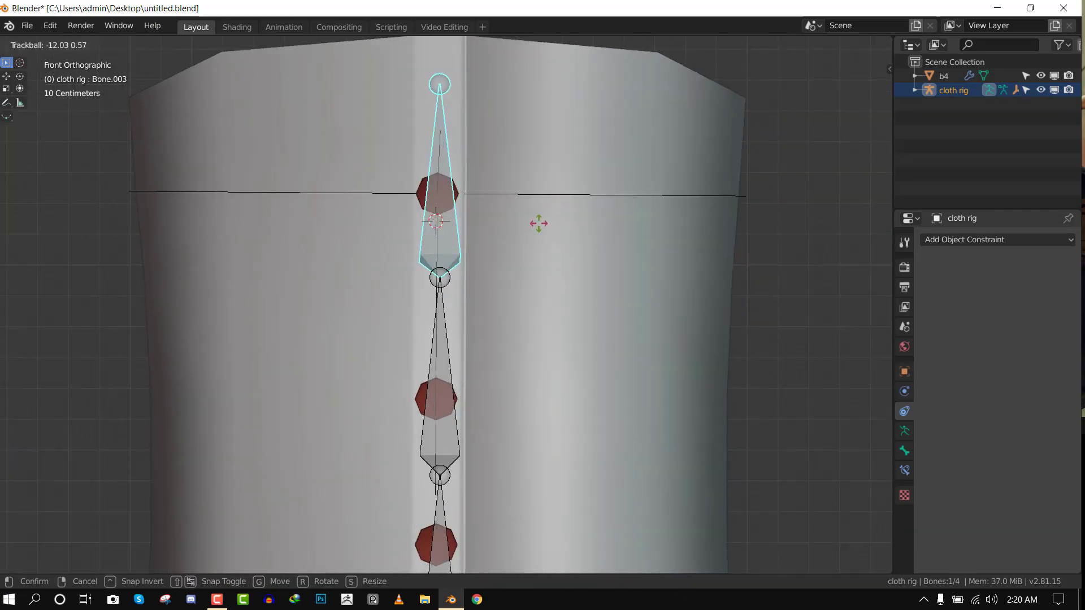
left_click(456, 242)
middle_click_drag(457, 242, 347, 211)
left_click(290, 169)
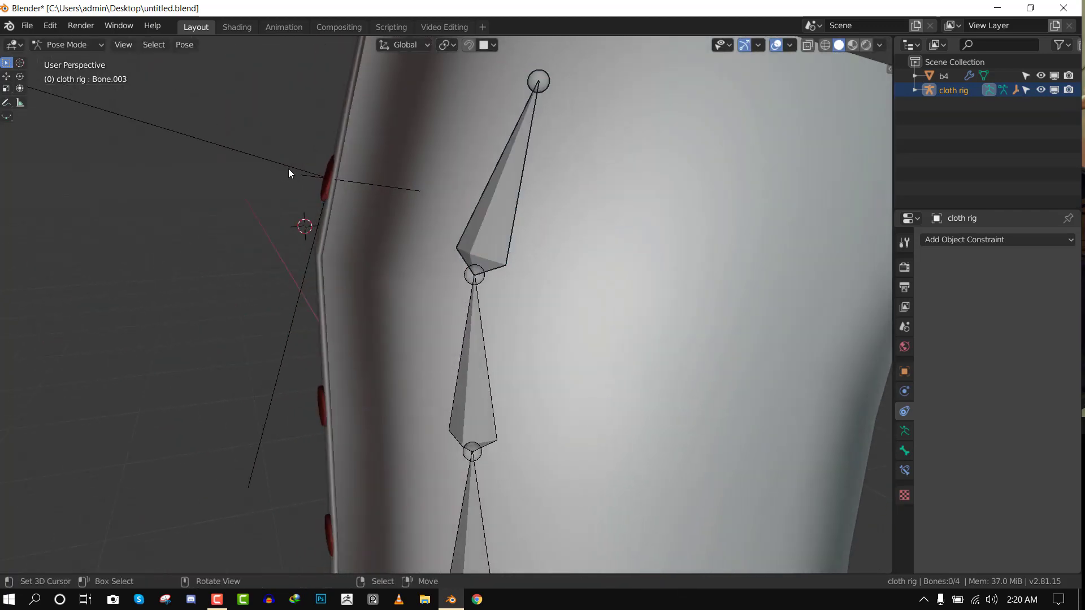
- Return to Object Mode and test-move the b1 empty on the bent shirt, cancelling the move
key("ctrl+Tab")
right_click(286, 165)
key("g")
right_click(350, 187)
key("KP_1")
- Select all the cloth rig's bones in Pose Mode, reset their pose, and dismiss the system backup notification
left_click(462, 211)
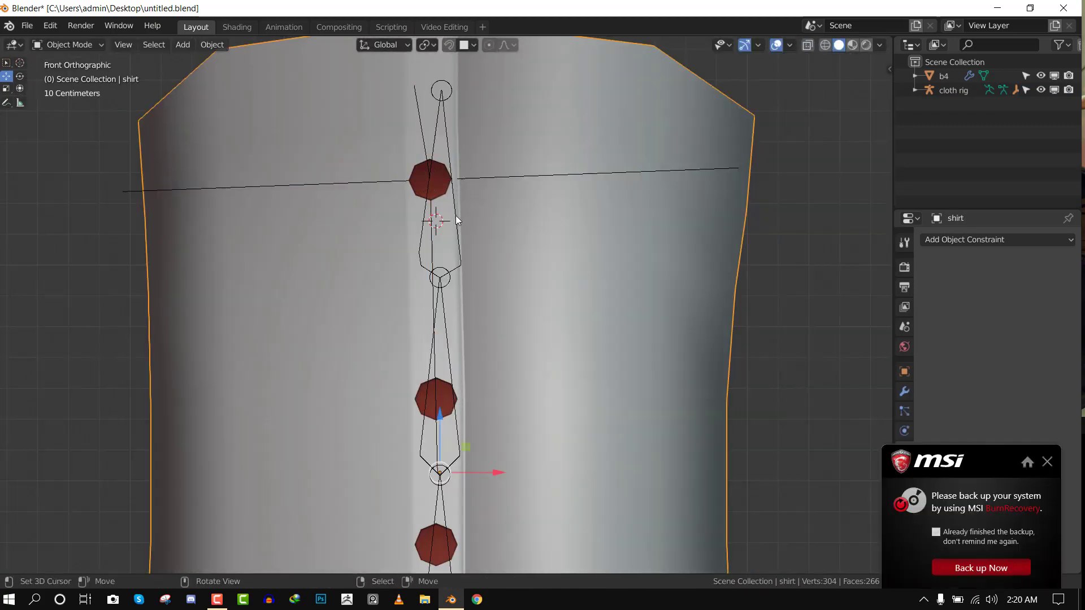
left_click(457, 215)
scroll(456, 221, "down", 3)
key("ctrl+Tab")
key("a")
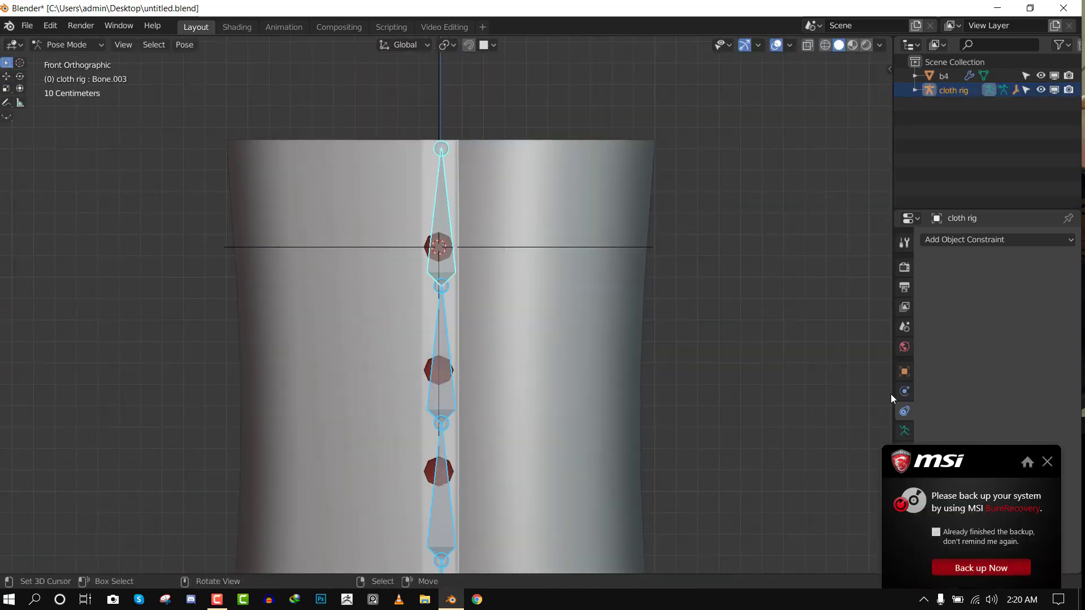
left_click(1047, 461)
middle_click_drag(430, 321, 429, 221)
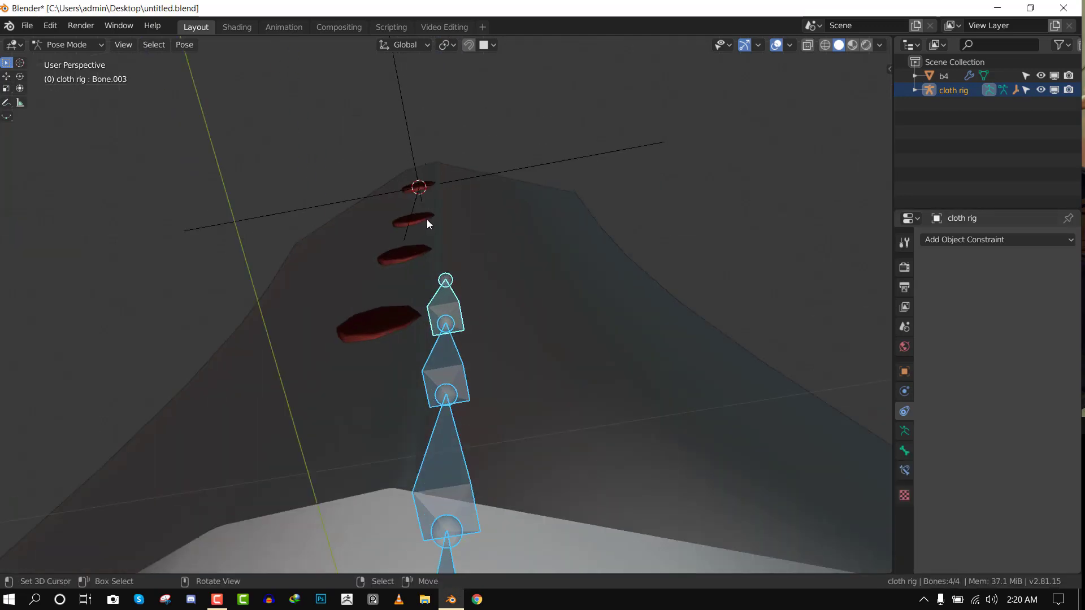
- Leave Pose Mode, select the second button's geometry in the joined buttons mesh, and hook it to a new empty
key("KP_1")
scroll(545, 182, "down", 5, "shift")
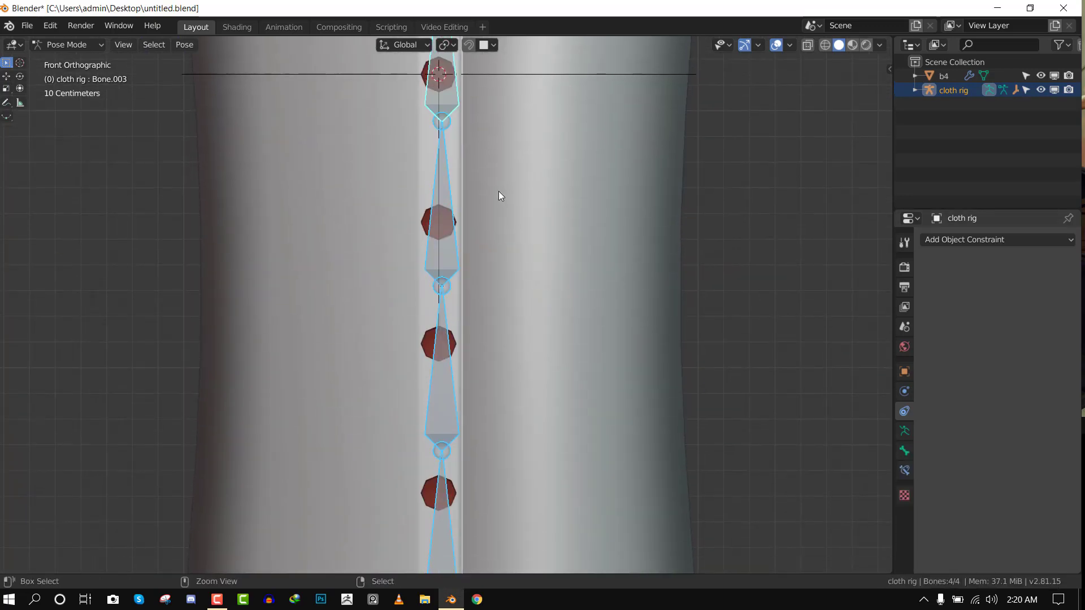
key("ctrl+Tab")
left_click(425, 229)
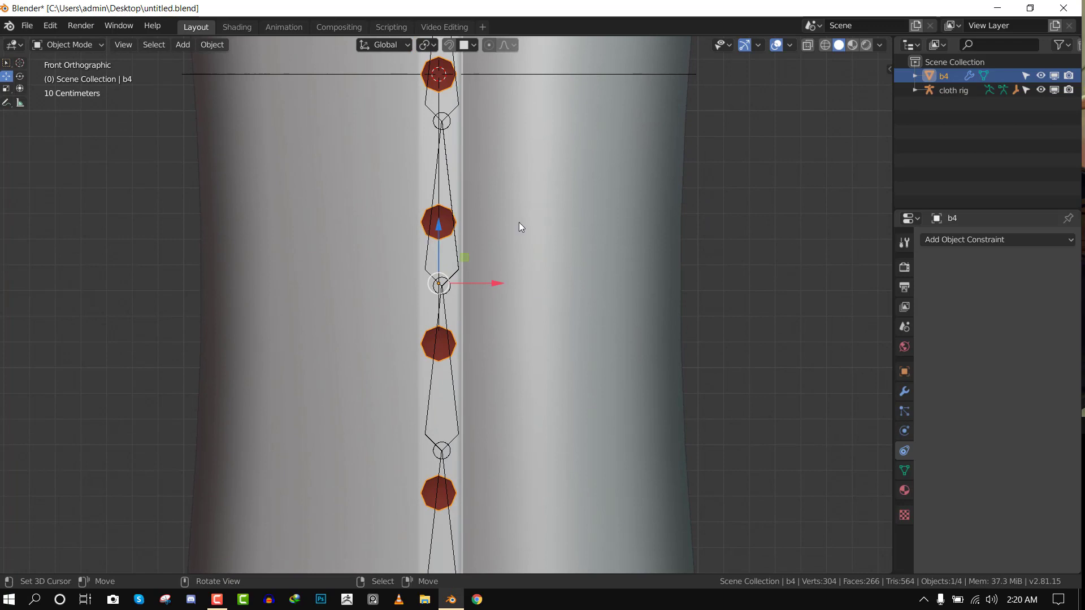
key("Tab")
middle_click_drag(461, 233, 436, 220)
key("l")
key("ctrl+h")
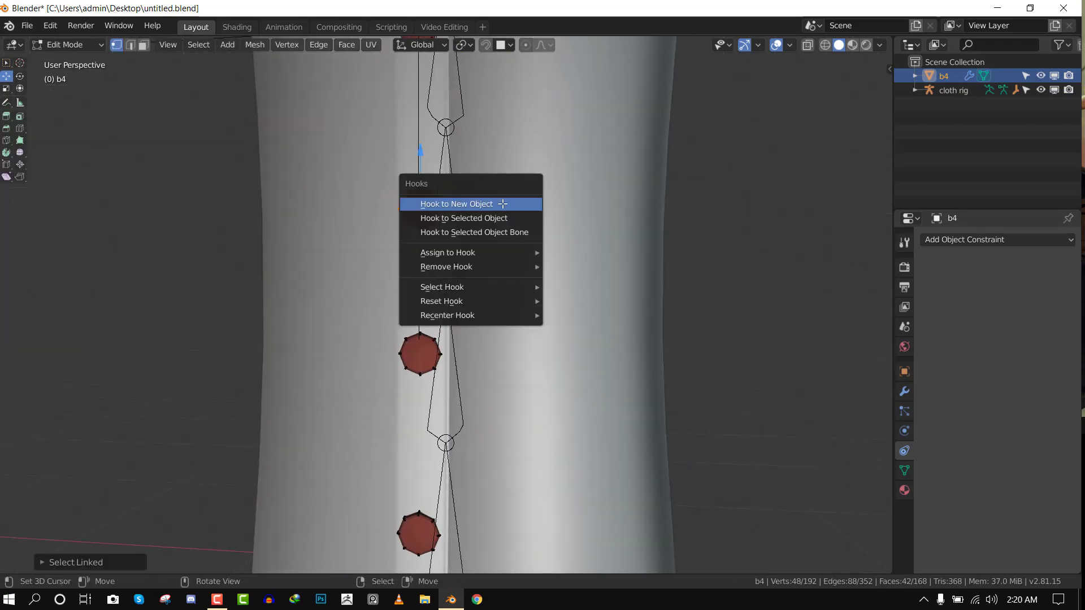
left_click(503, 203)
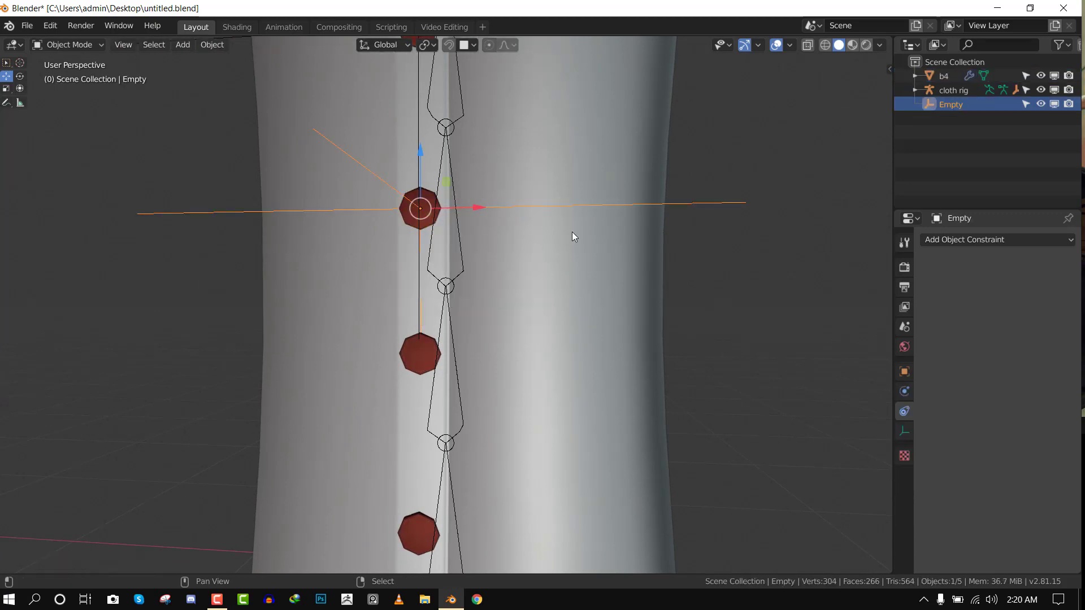
- With the new empty still selected, edit the shirt and try to vertex-parent the empty to two vertices beside the second button
left_click(545, 253)
key("Tab")
middle_click_drag(551, 234, 462, 203)
scroll(462, 229, "up", 1)
key("alt+a")
scroll(453, 214, "up", 2)
right_click(485, 201, "shift")
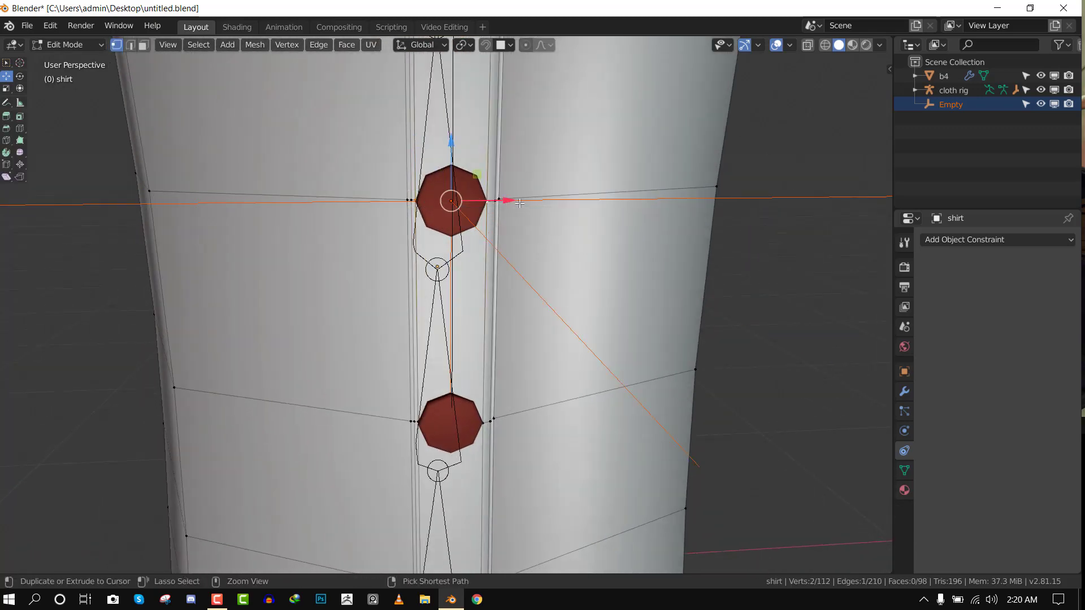
key("ctrl+p")
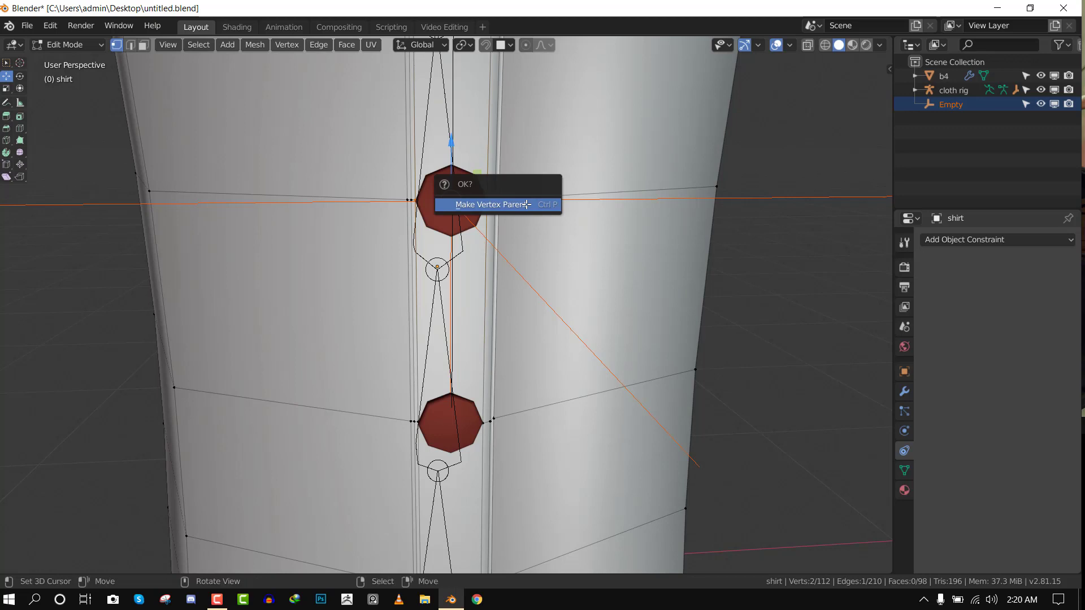
left_click(526, 204)
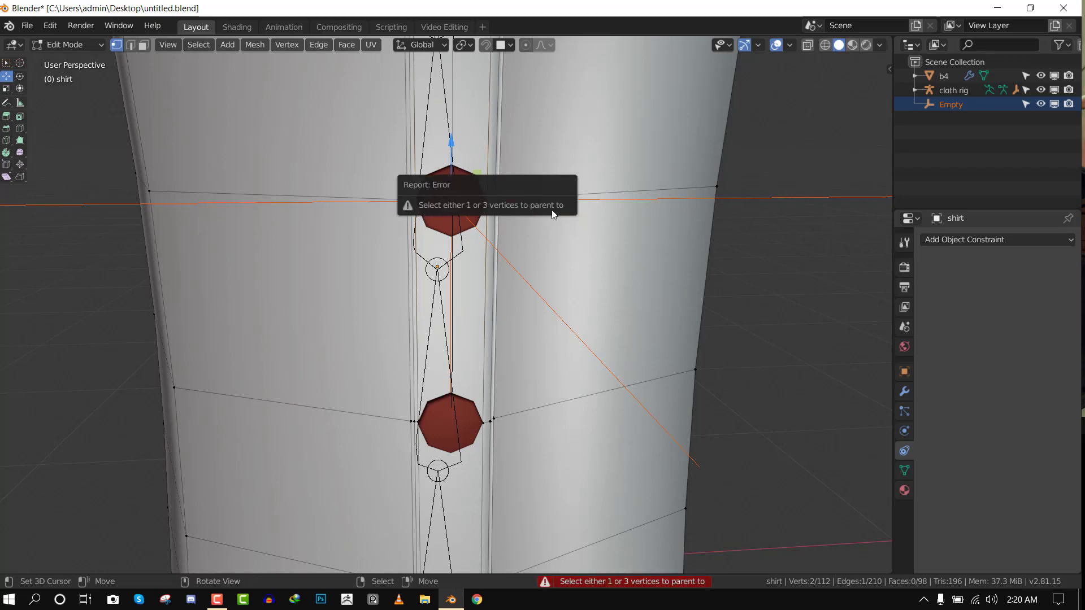
- Add a third shirt vertex near the second button, make the three vertices the empty's vertex parent, and return to Object Mode
mouse_move(429, 229)
middle_mouse_down()
mouse_move(395, 230)
mouse_move(442, 229)
middle_mouse_up()
scroll(398, 226, "up", 1)
left_click(451, 229, "shift")
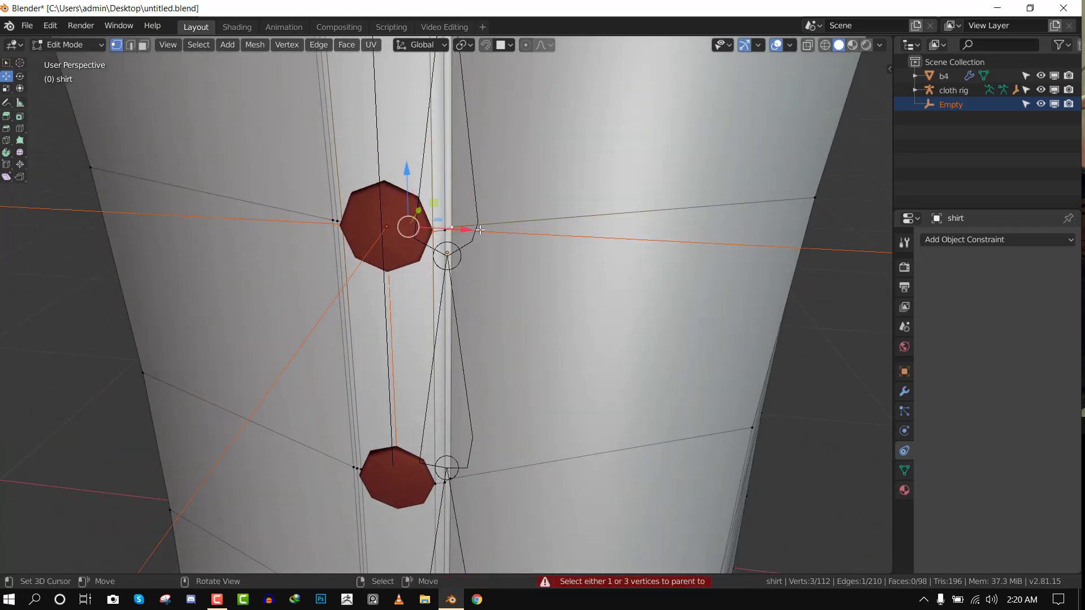
key("ctrl")
key("ctrl+p")
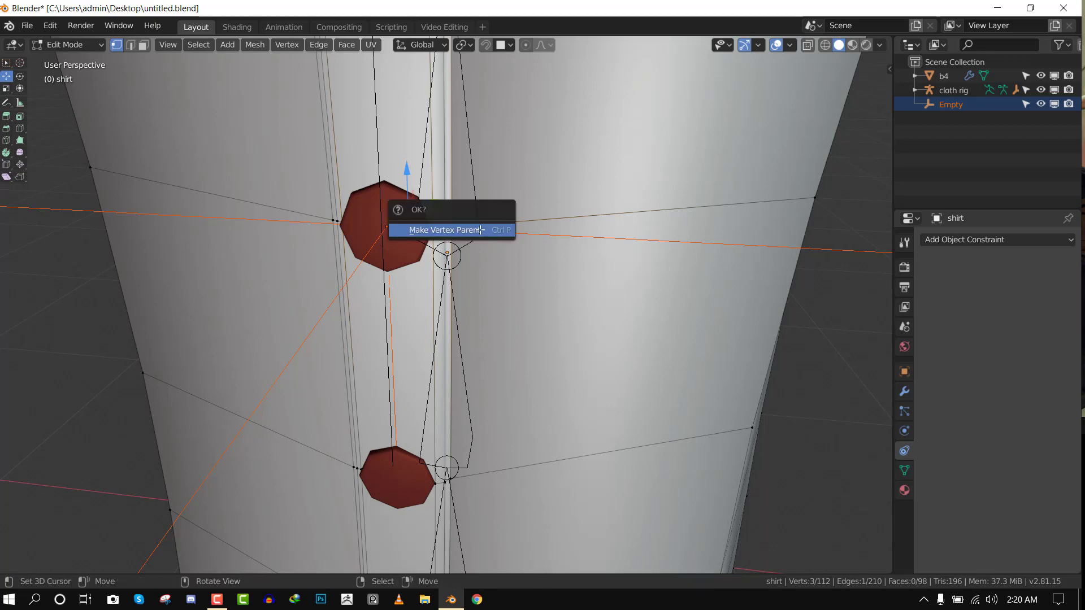
left_click(479, 230)
scroll(480, 237, "down", 5)
key("Tab")
- Put the cloth rig in Pose Mode and test-rotate Bone.001 to check how the top two buttons follow, cancelling the rotation
key("KP_1")
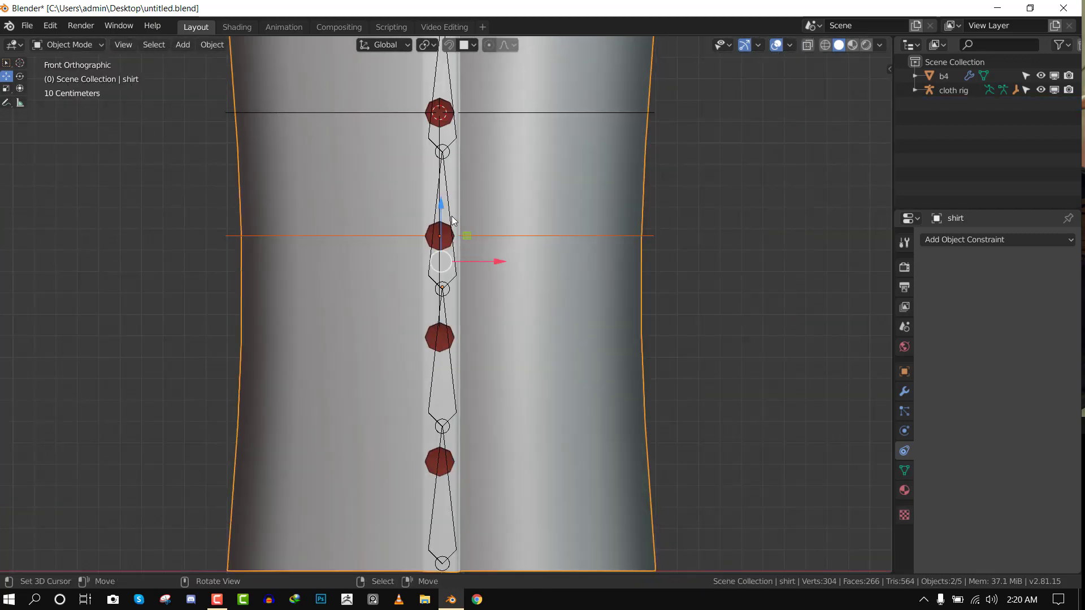
left_click(453, 214)
key("ctrl+Tab")
left_click(452, 213)
key("r")
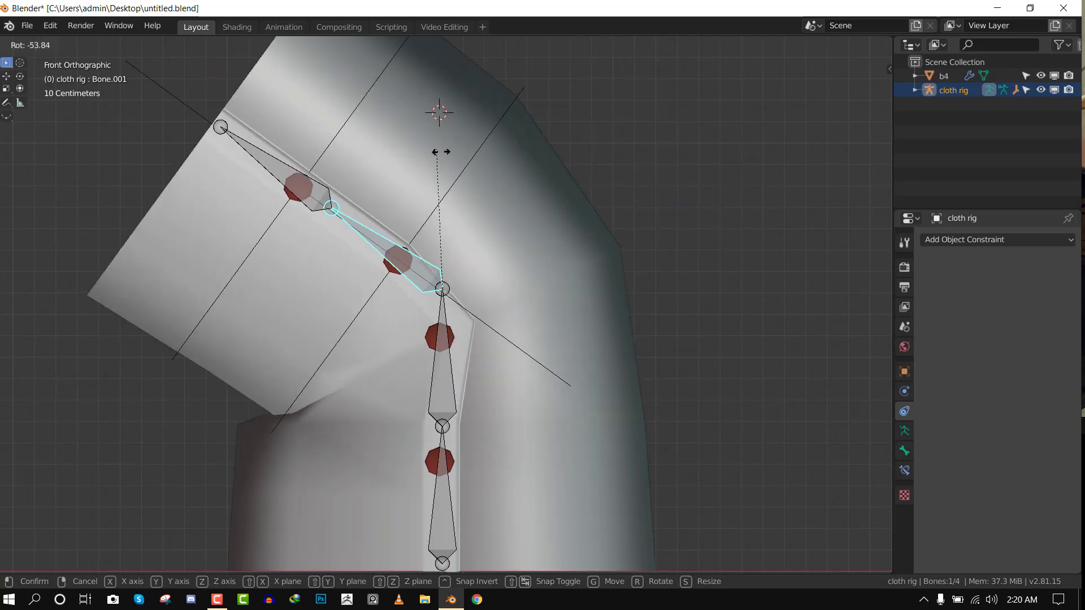
key("r")
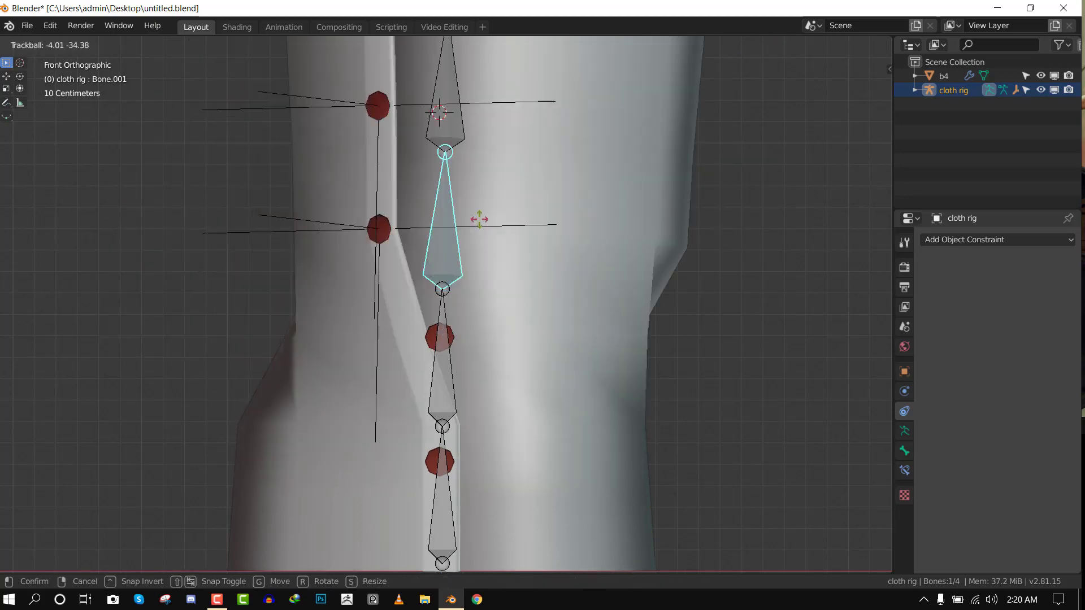
key("Escape")
- Return to Object Mode and delete the two hook empties at the top two buttons
key("ctrl+Tab")
left_click(435, 247)
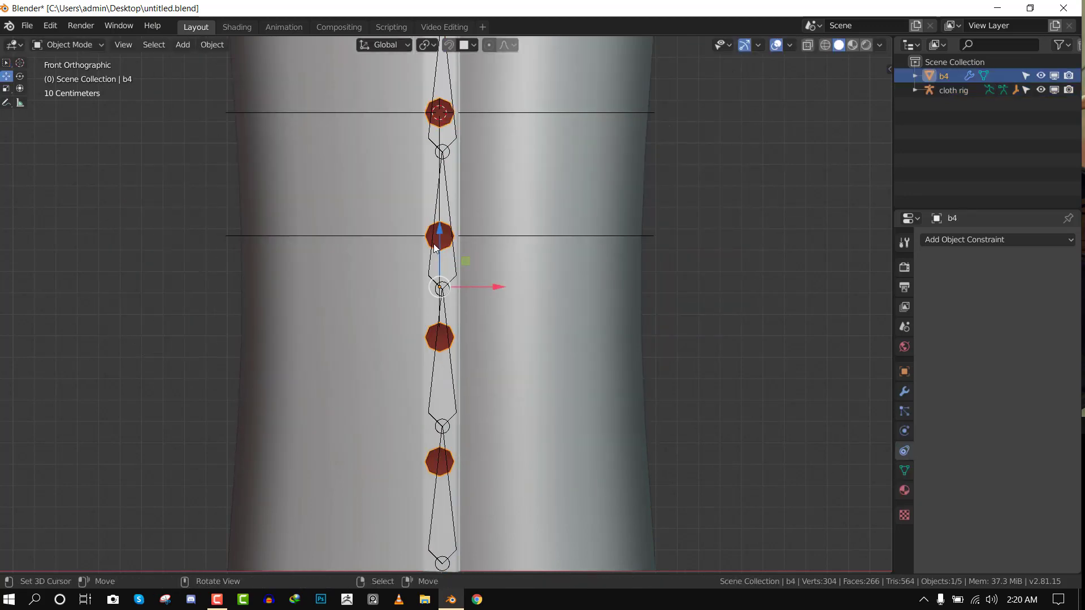
left_click(501, 240)
key("x")
left_click(600, 236)
key("x")
key("Return")
left_click(609, 112)
key("Delete")
- Select the joined buttons and remove both of their Hook modifiers
right_click(446, 126)
scroll(489, 198, "down", 4)
middle_click_drag(489, 197, 453, 245)
scroll(470, 256, "up", 3)
key("KP_1")
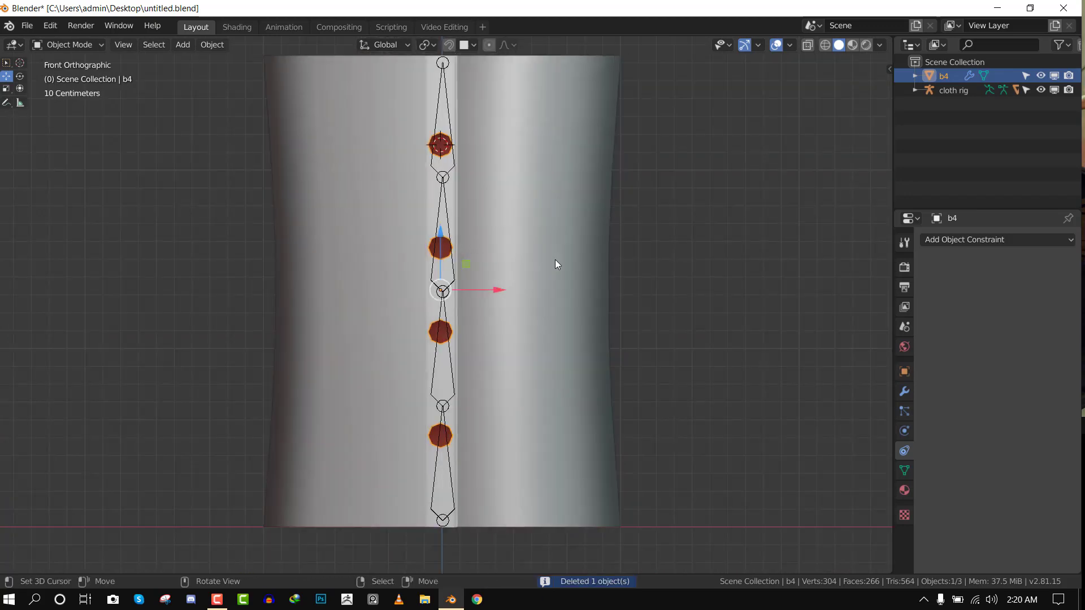
middle_click_drag(566, 264, 533, 276)
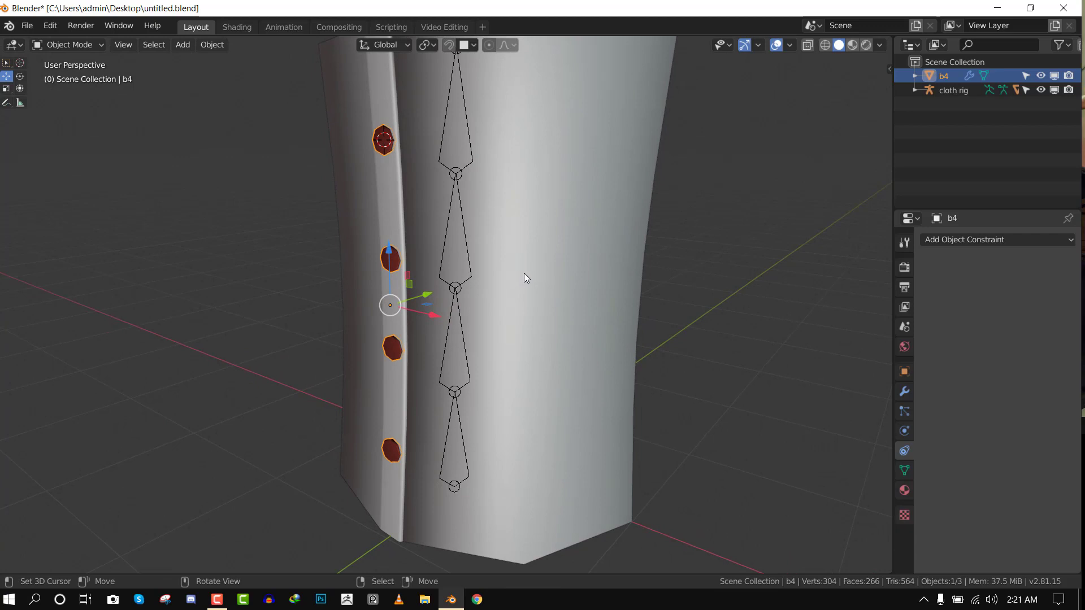
key("KP_1")
middle_click_drag(518, 273, 471, 292)
scroll(477, 290, "up", 2)
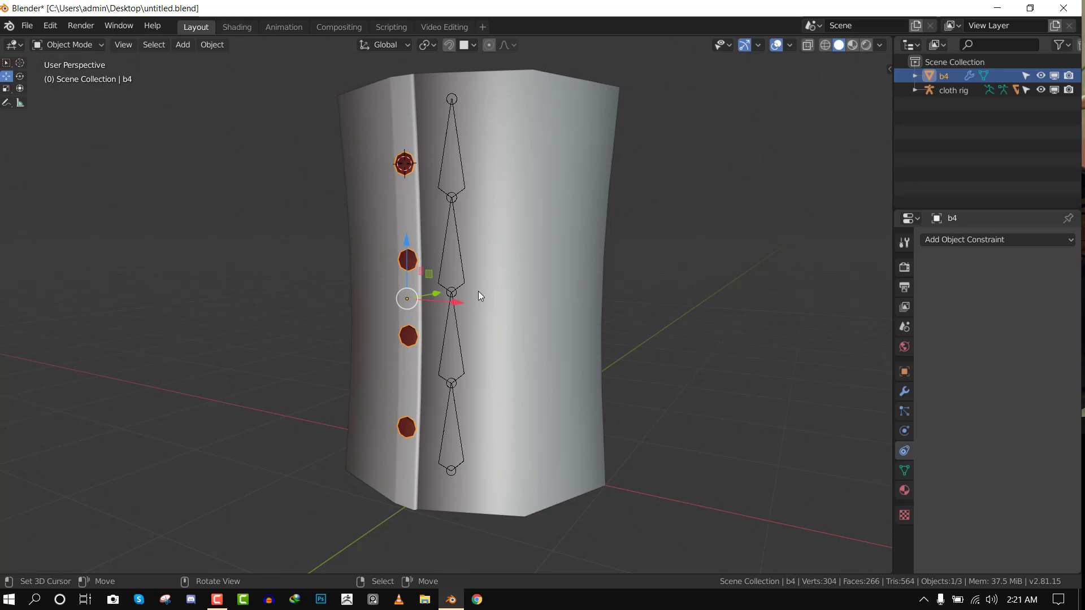
left_click(905, 393)
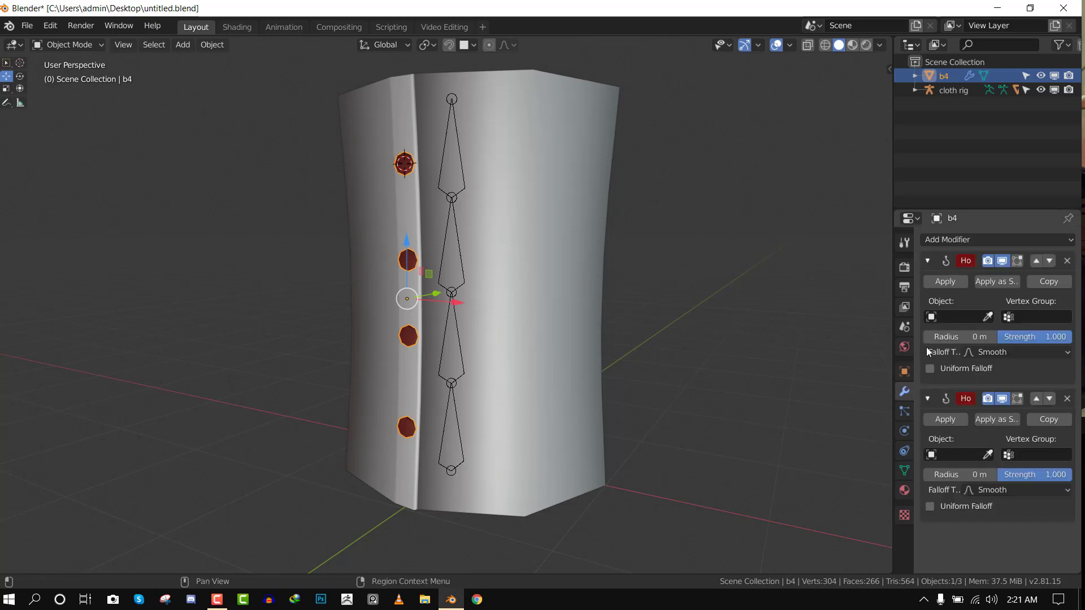
left_click(1068, 261)
left_click(1068, 261)
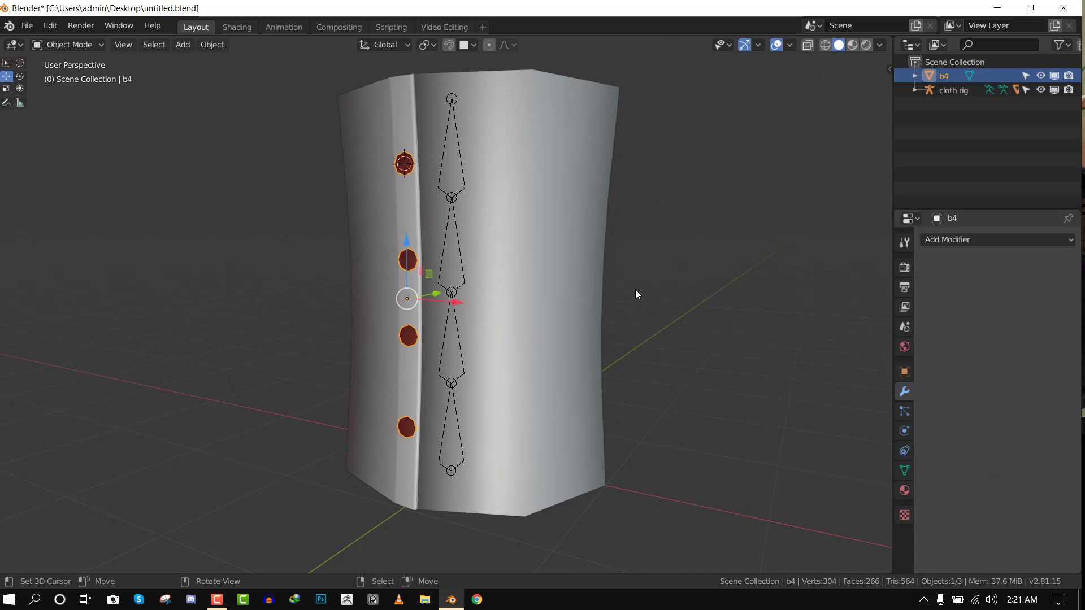
- Add a Surface Deform modifier to the buttons, set the shirt as its target, and bind it
middle_click_drag(636, 290, 521, 283)
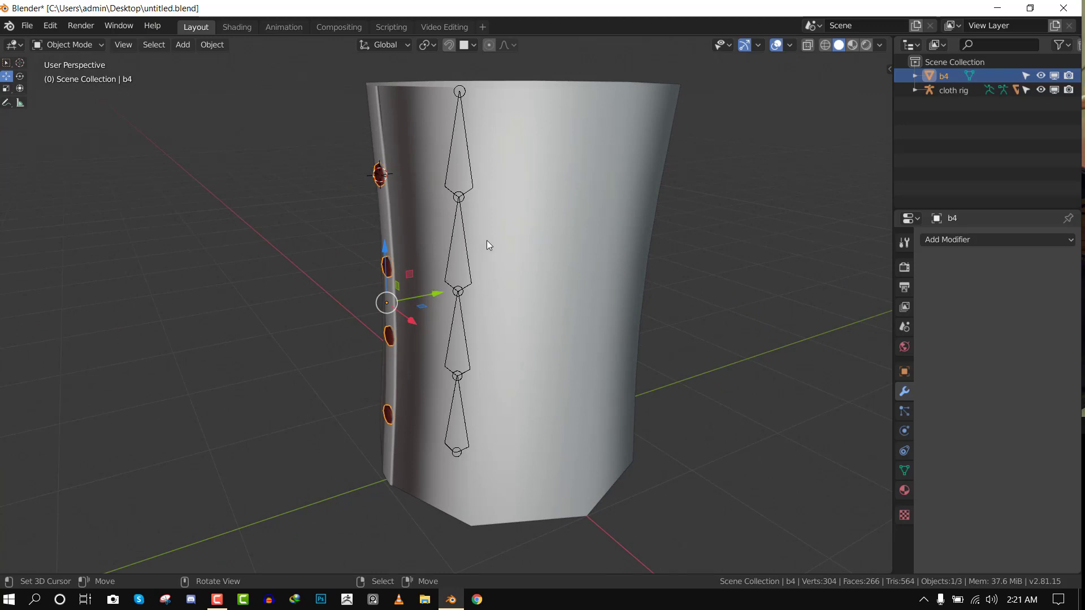
key("KP_1")
middle_click_drag(482, 179, 449, 194)
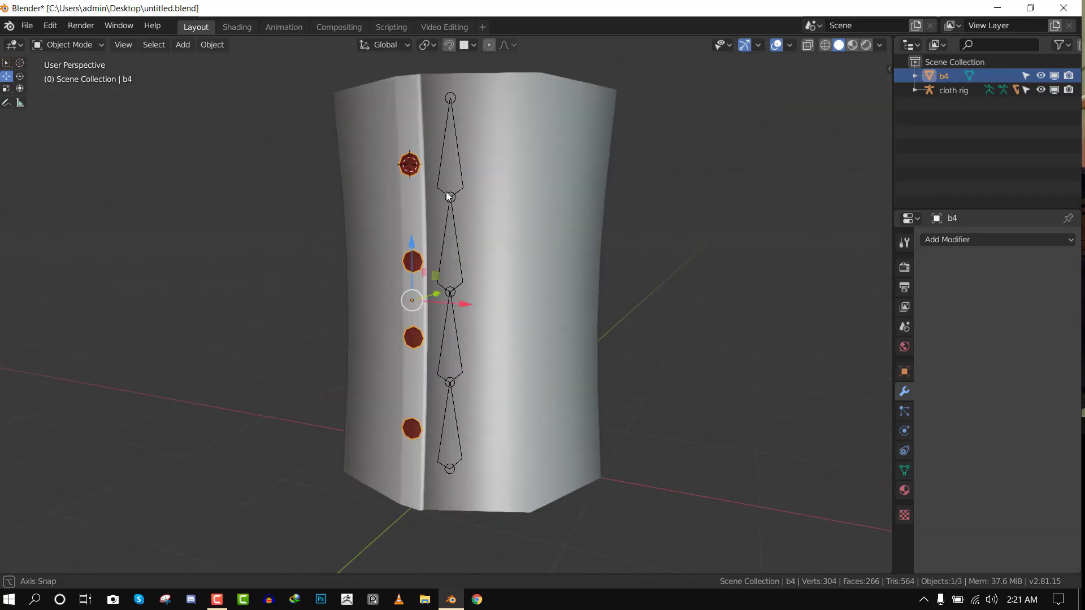
left_click(979, 240)
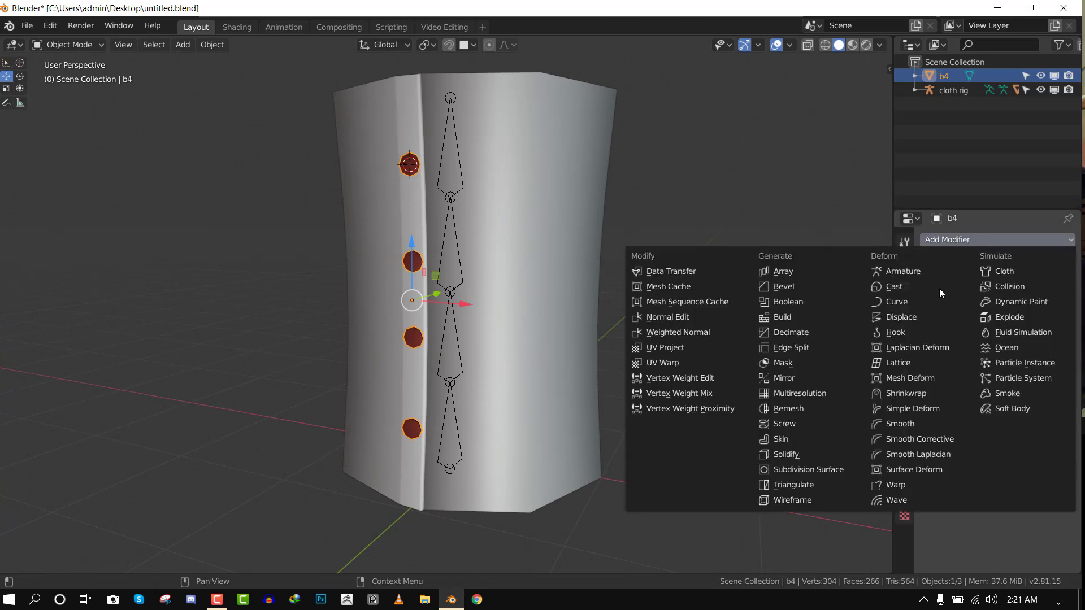
left_click(916, 470)
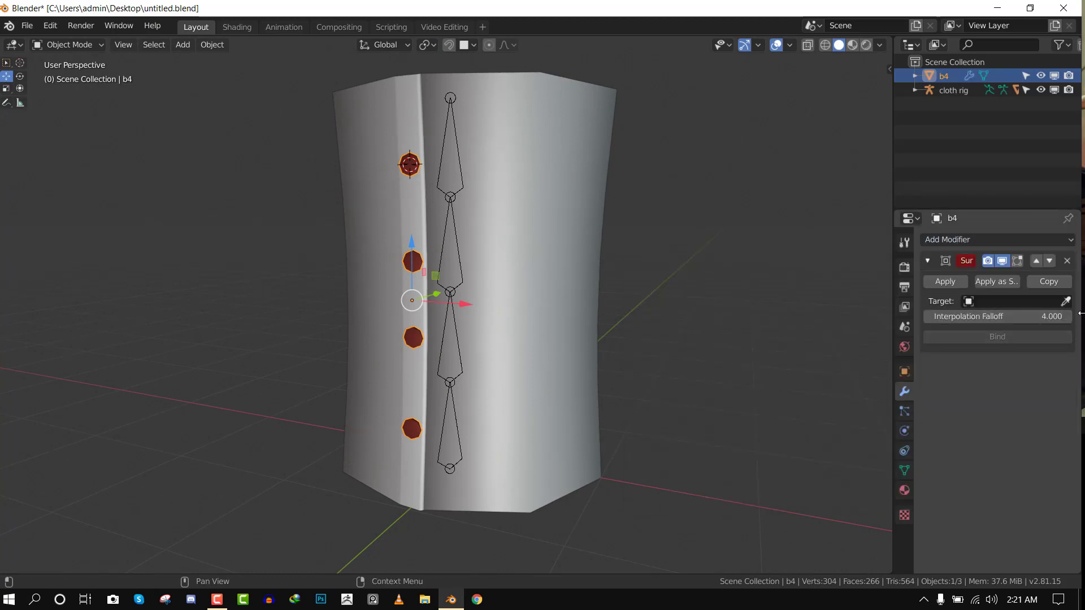
left_click(1065, 301)
left_click(576, 121)
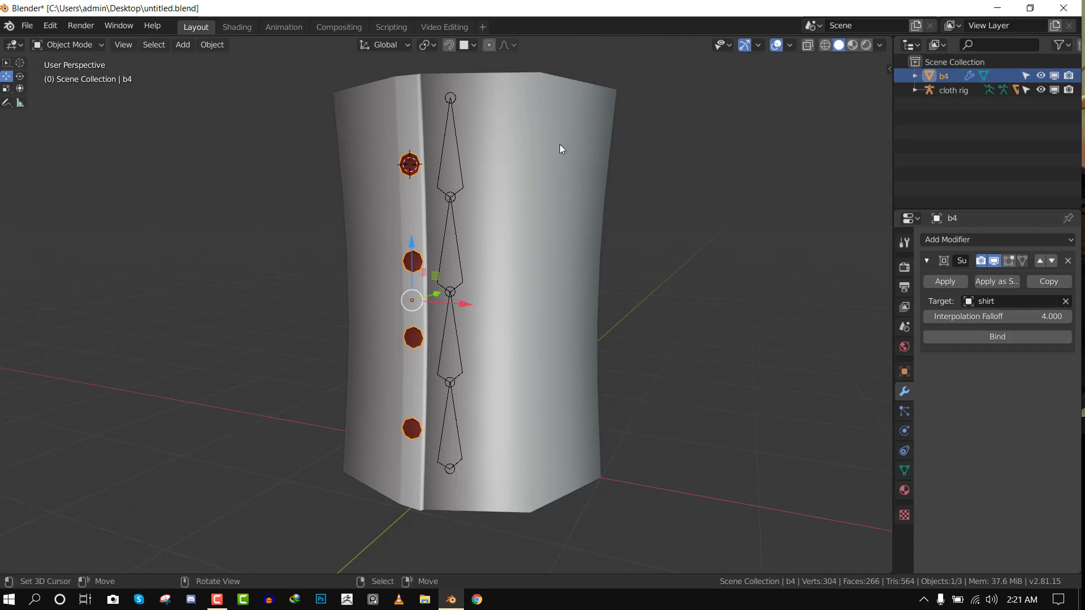
key("KP_1")
left_click(999, 335)
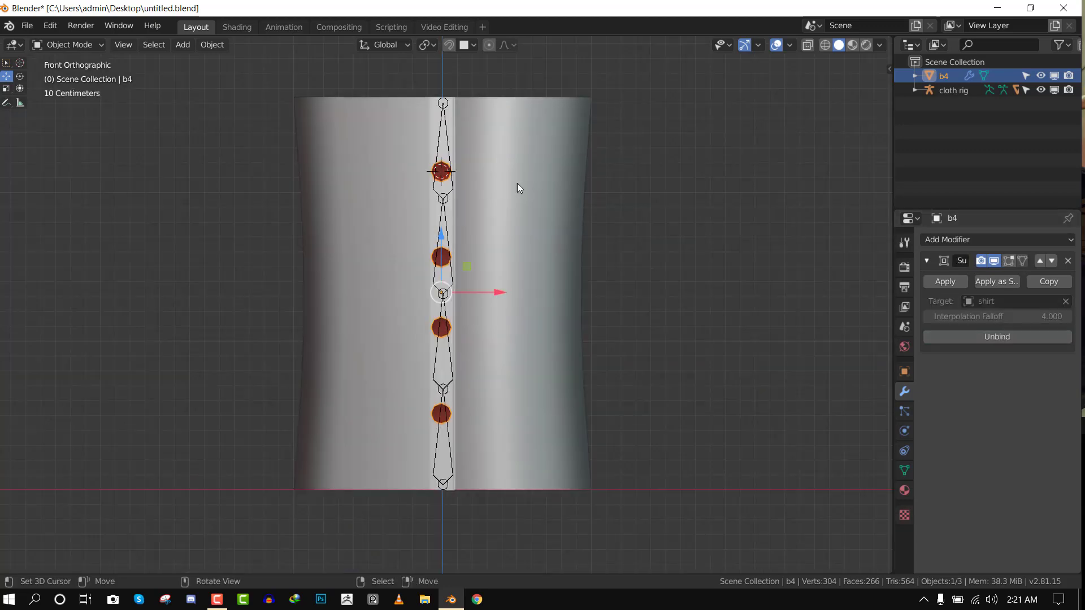
- Put the cloth rig in Pose Mode and test-rotate Bone.001 sideways to check that the bound buttons follow, cancelling the rotation
right_click(449, 132)
key("ctrl+Tab")
key("r")
right_click(545, 232)
left_click(442, 245)
key("r")
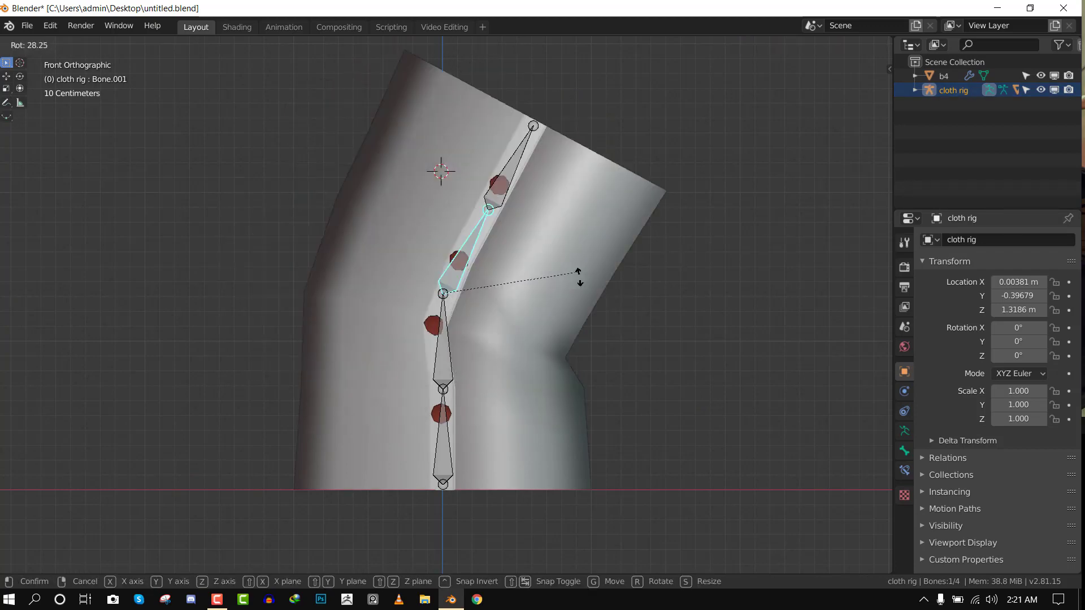
right_click(574, 314)
- Trackball-rotate Bone.001 to check the buttons under a strong forward bend of the shirt, cancelling the rotation
middle_click_drag(574, 314, 492, 299)
key("r")
right_click(588, 294)
key("KP_1")
key("r")
key("Escape")
key("r")
key("r")
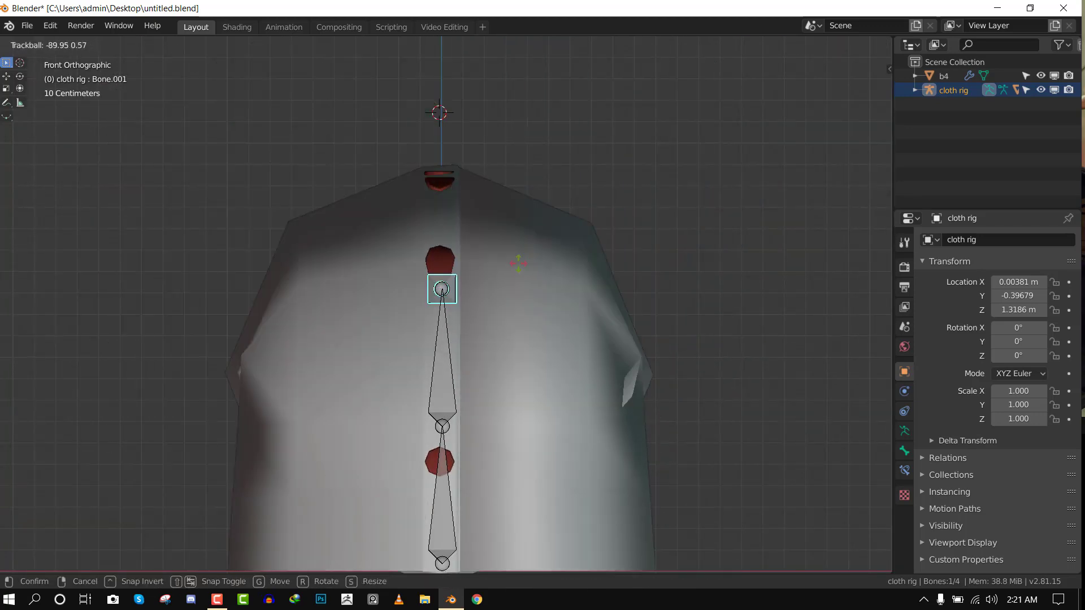
key("Escape")
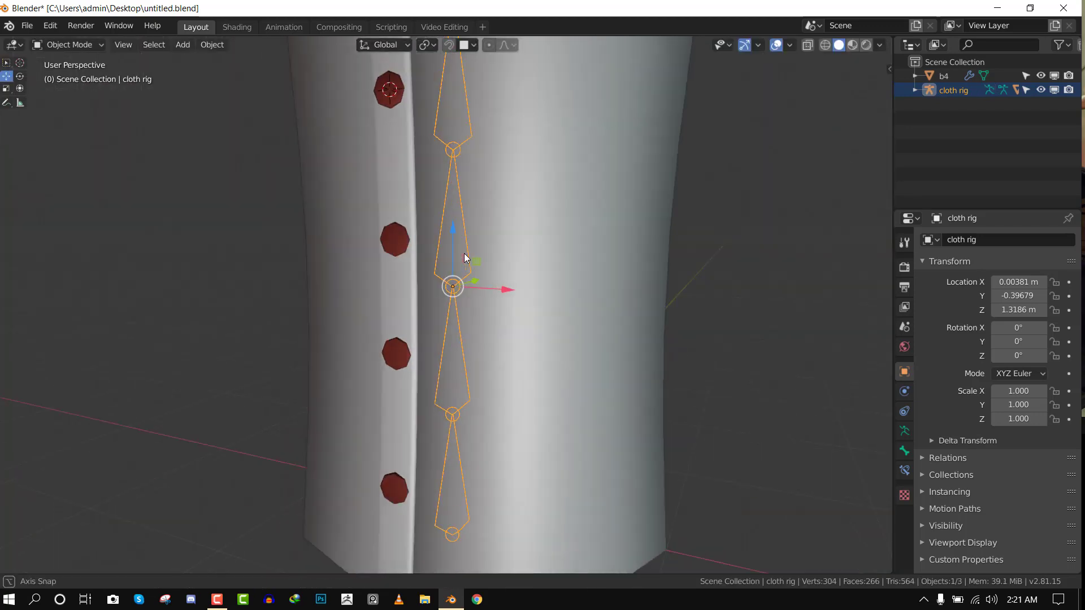
- Select the buttons in Object Mode and add a Subdivision Surface modifier after the Surface Deform modifier
key("KP_1")
left_click(447, 224)
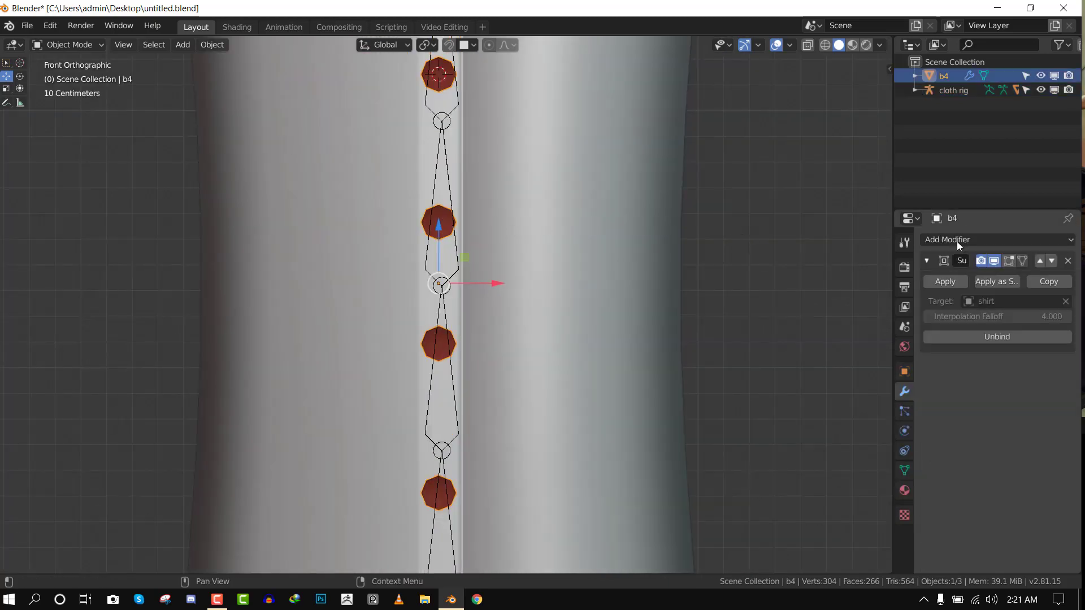
left_click(928, 261)
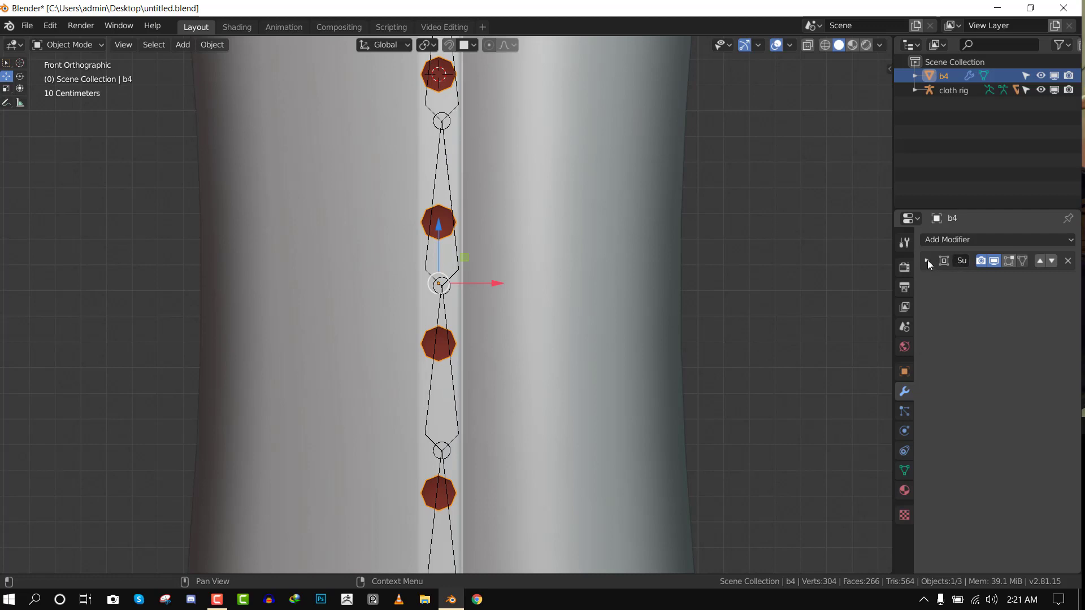
left_click(928, 260)
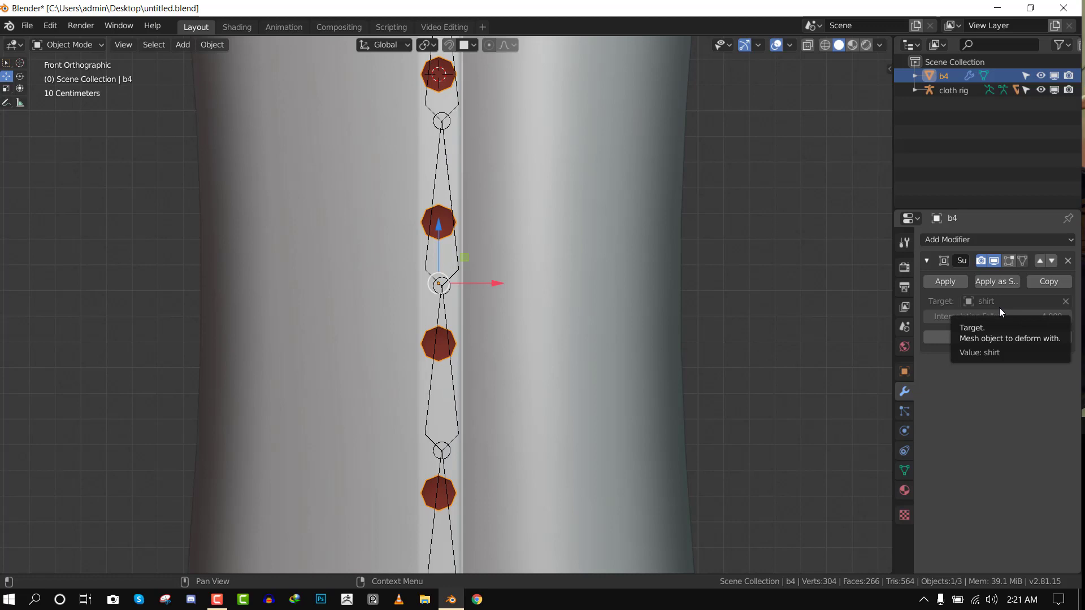
left_click(973, 240)
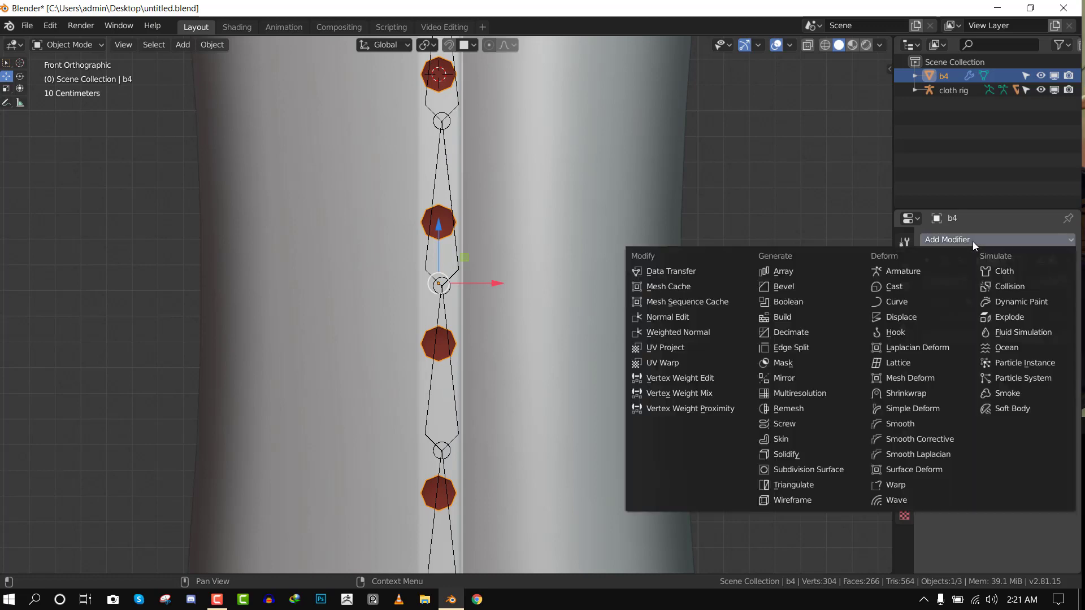
left_click(814, 470)
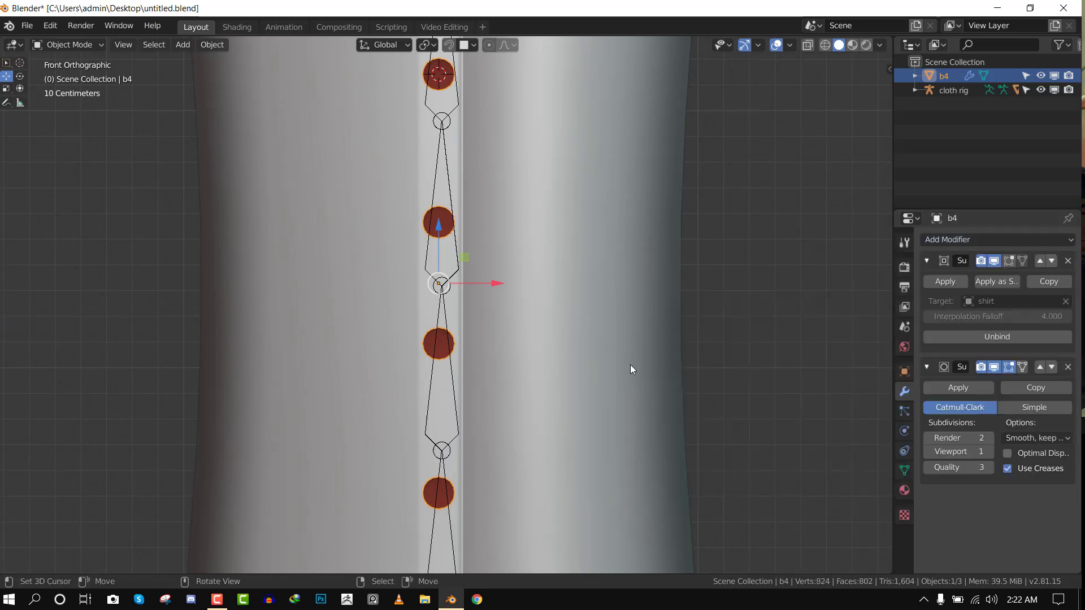
- Put the cloth rig in Pose Mode and trackball-rotate Bone.003 to check the subdivided buttons, cancelling the rotation and returning to Object Mode
left_click(448, 190)
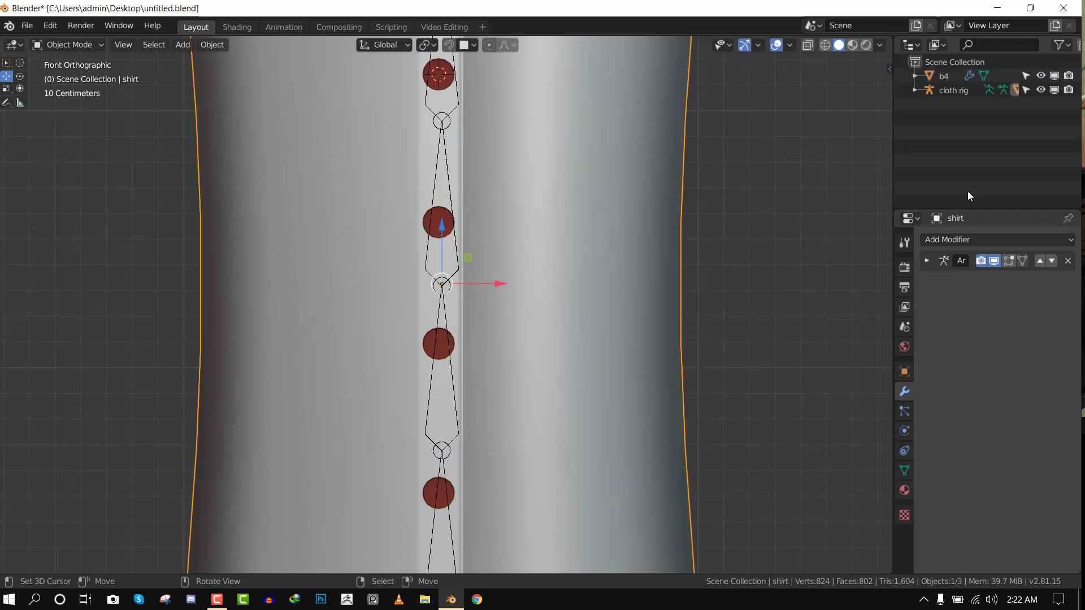
left_click(444, 225)
left_click(450, 192)
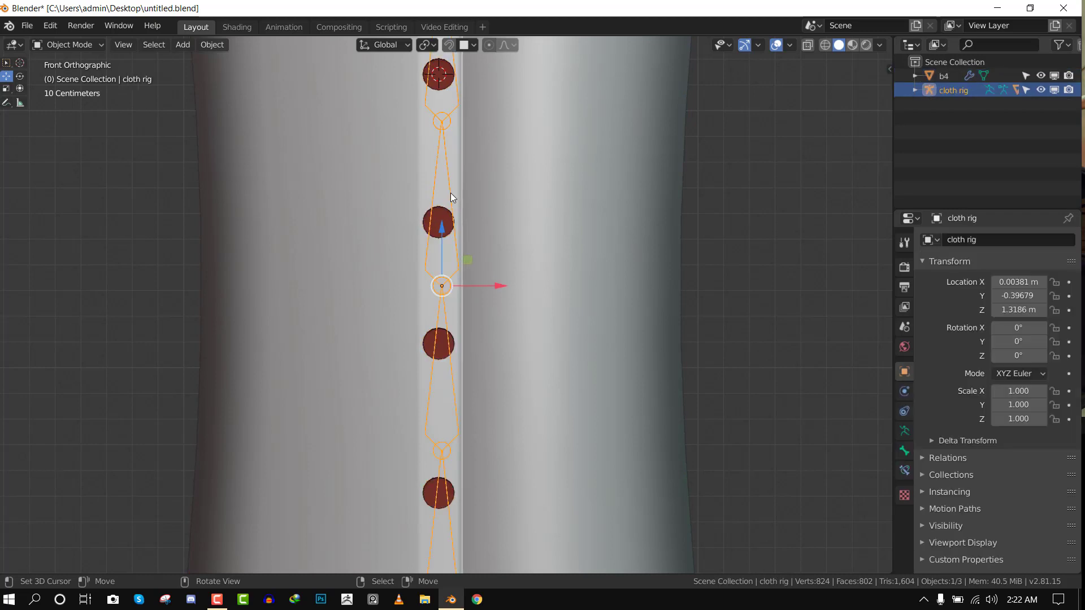
key("ctrl+Tab")
key("r")
key("Escape")
left_click(456, 108)
key("r")
key("r")
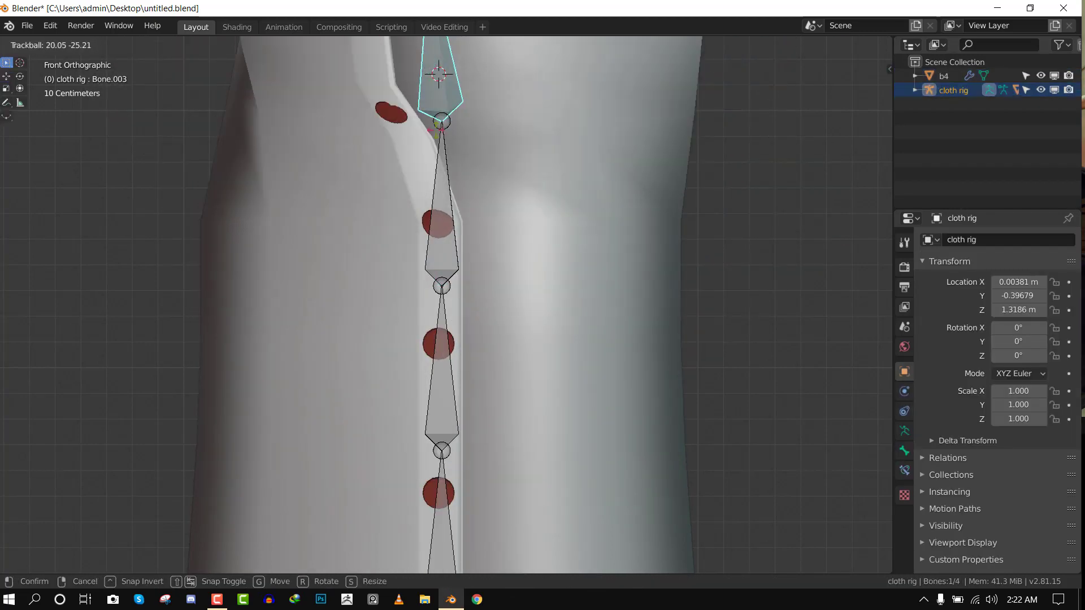
right_click(500, 103)
key("ctrl+Tab")
- Move the buttons' Subdivision Surface modifier above Surface Deform and test-rotate Bone.001 in Pose Mode, cancelling the rotation
left_click(440, 225)
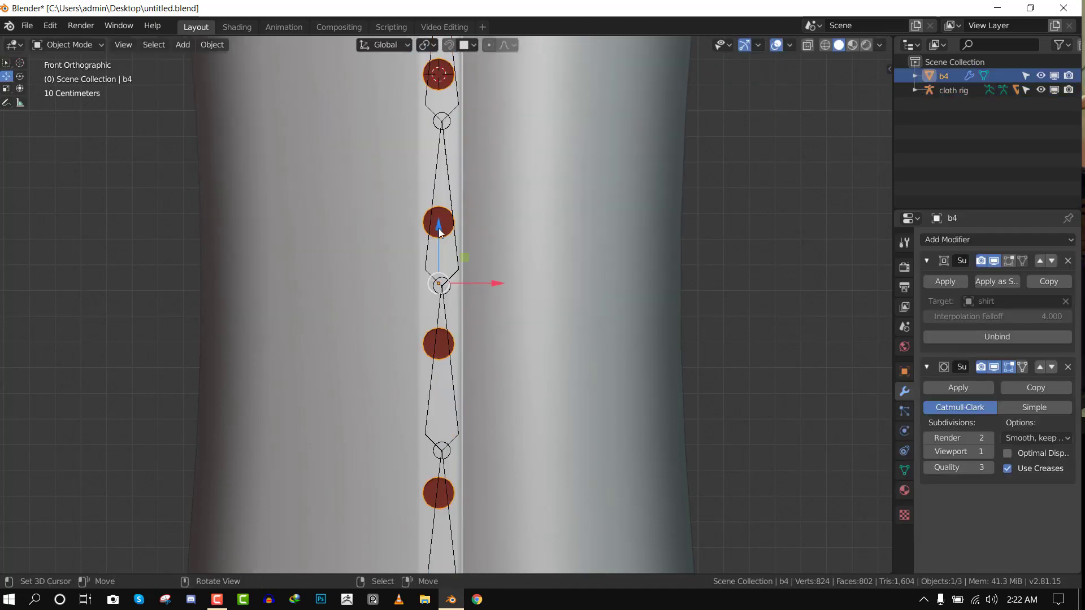
left_click(1040, 367)
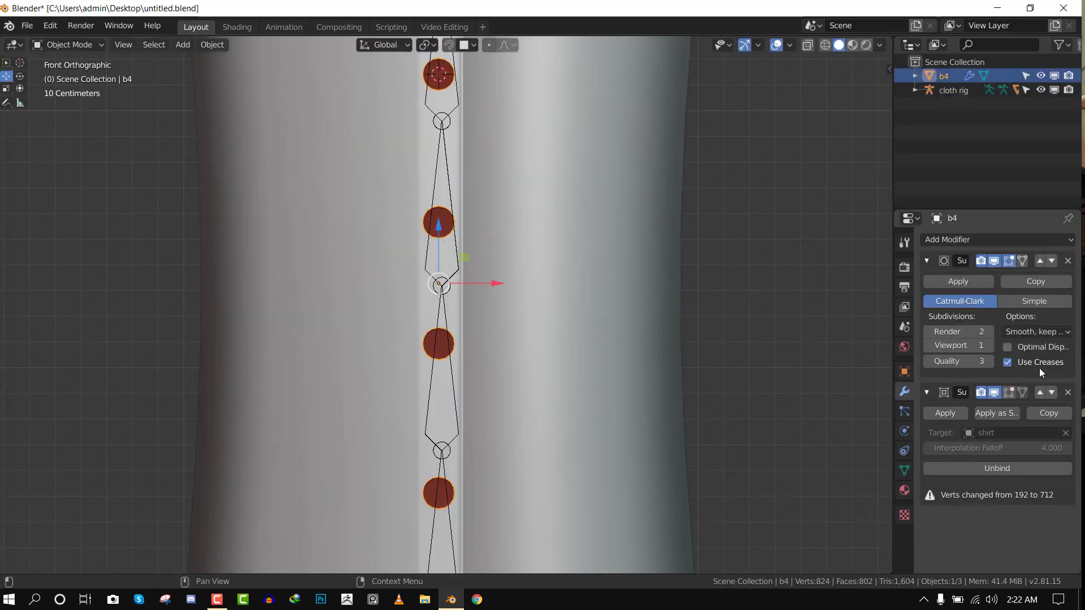
left_click(456, 187, "shift")
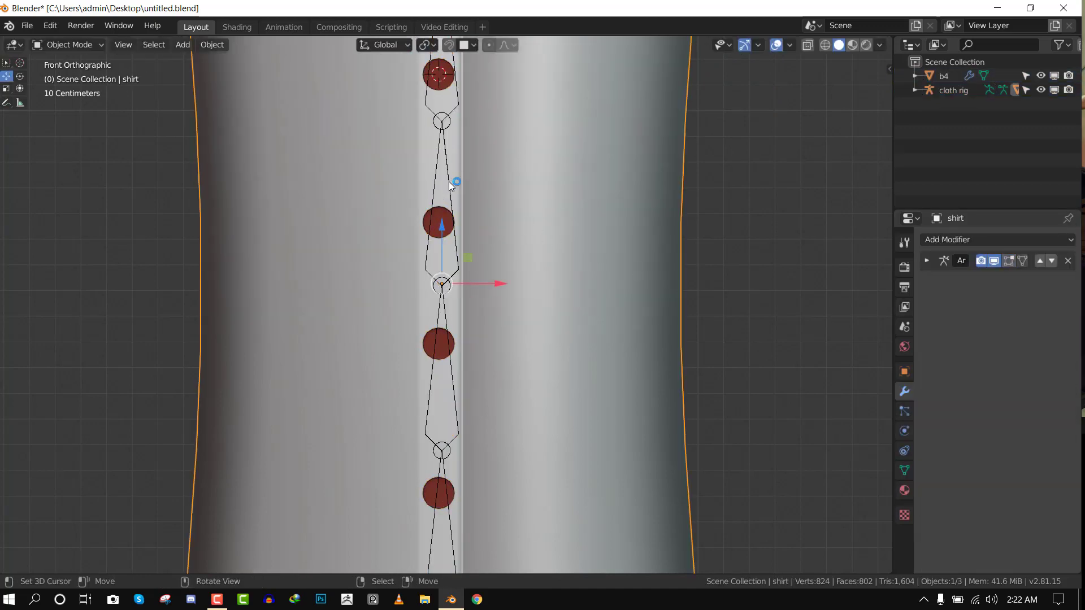
key("ctrl+Tab")
left_click(453, 178)
key("r")
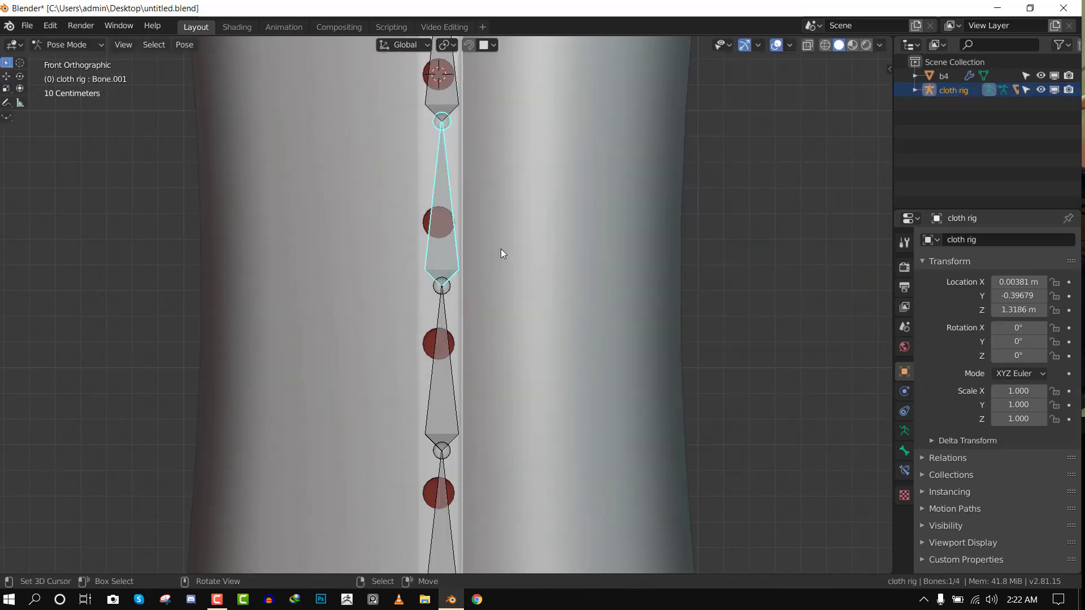
scroll(502, 252, "down", 3)
key("r")
right_click(498, 253)
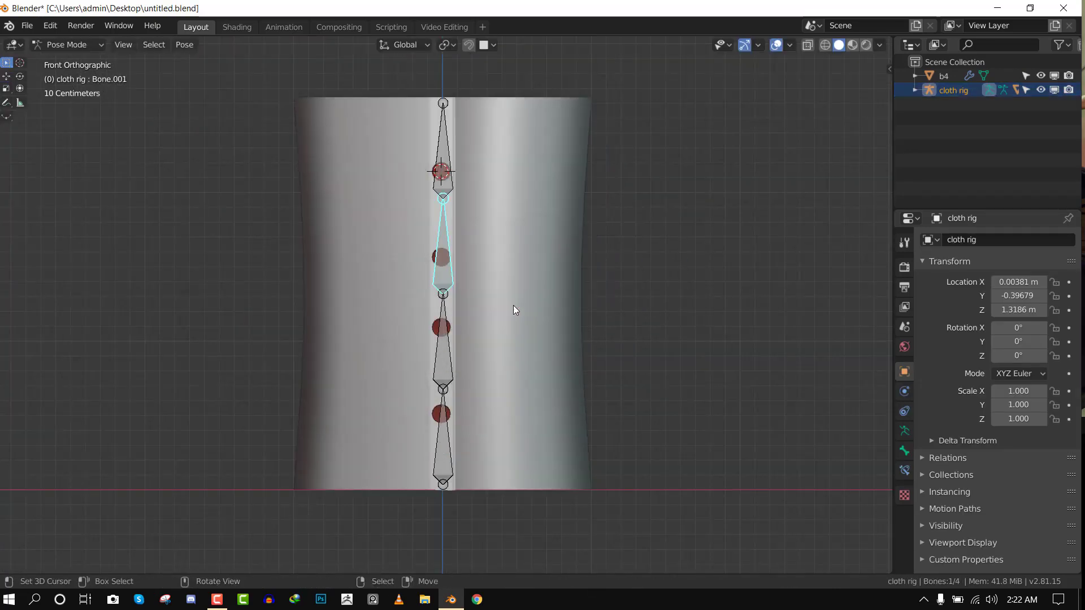
key("ctrl+Tab")
- Select the buttons in Object Mode and delete their Subdivision Surface modifier
scroll(565, 270, "up", 3)
left_click(615, 233)
scroll(625, 255, "down", 3)
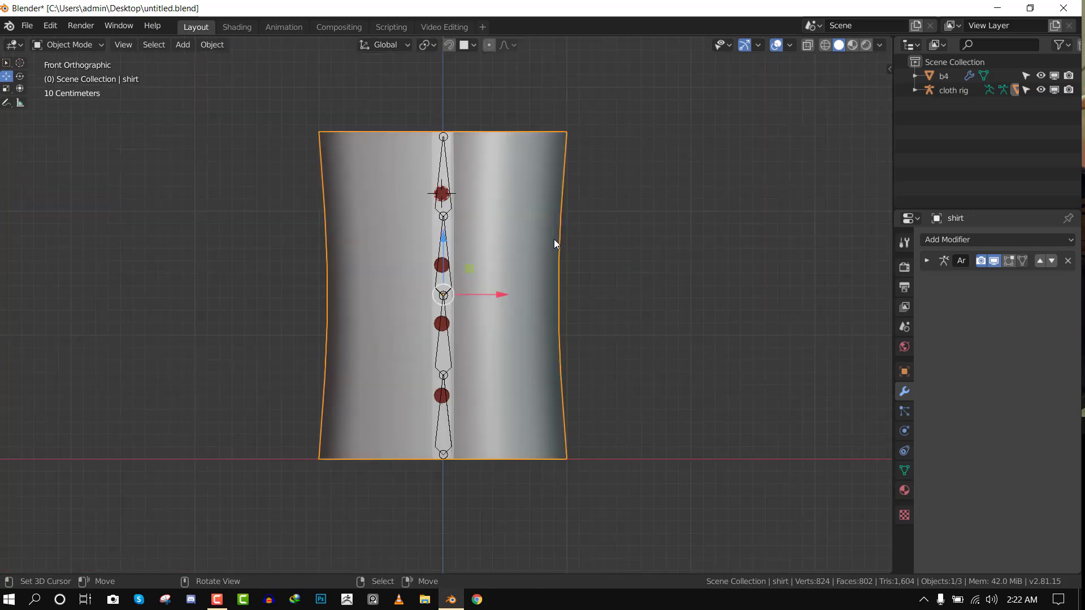
middle_click_drag(541, 241, 509, 214)
left_click(417, 187)
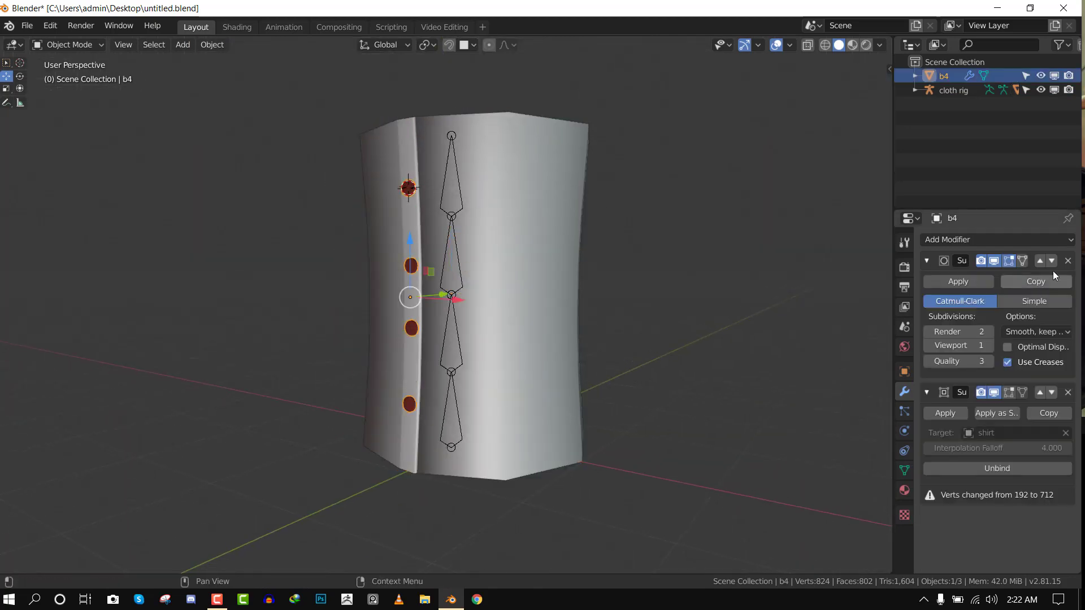
left_click(1067, 260)
- Select the shirt and add a Subdivision Surface modifier after its Armature modifier
left_click(536, 199)
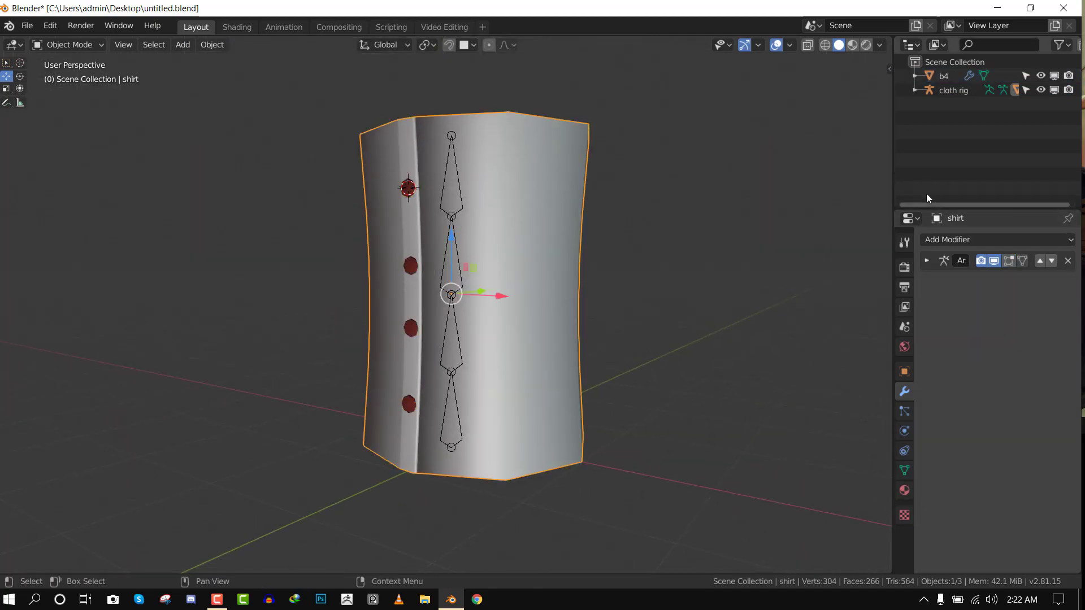
left_click(944, 240)
left_click(819, 468)
- Put the cloth rig in Pose Mode and test-rotate its topmost bone from the front view, cancelling the rotation
key("KP_1")
left_click(443, 182)
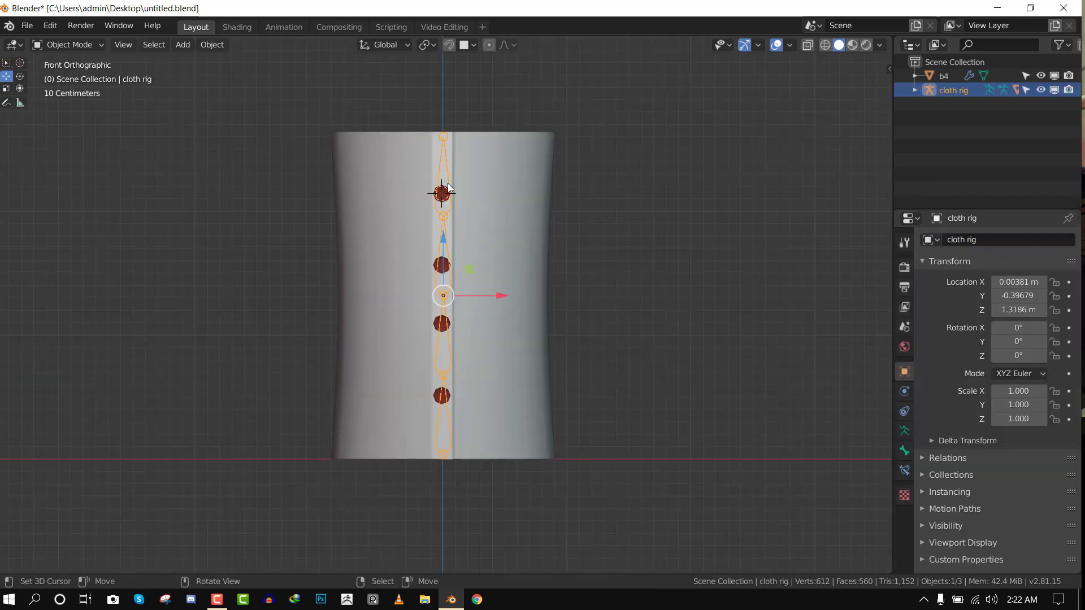
key("ctrl+Tab")
left_click(447, 176)
key("r")
right_click(466, 168)
- Trackball-rotate Bone.001 to check whether the buttons follow the subdivided shirt, cancelling the rotation
right_click(448, 242)
key("r")
right_click(441, 199)
scroll(444, 203, "up", 3)
key("r")
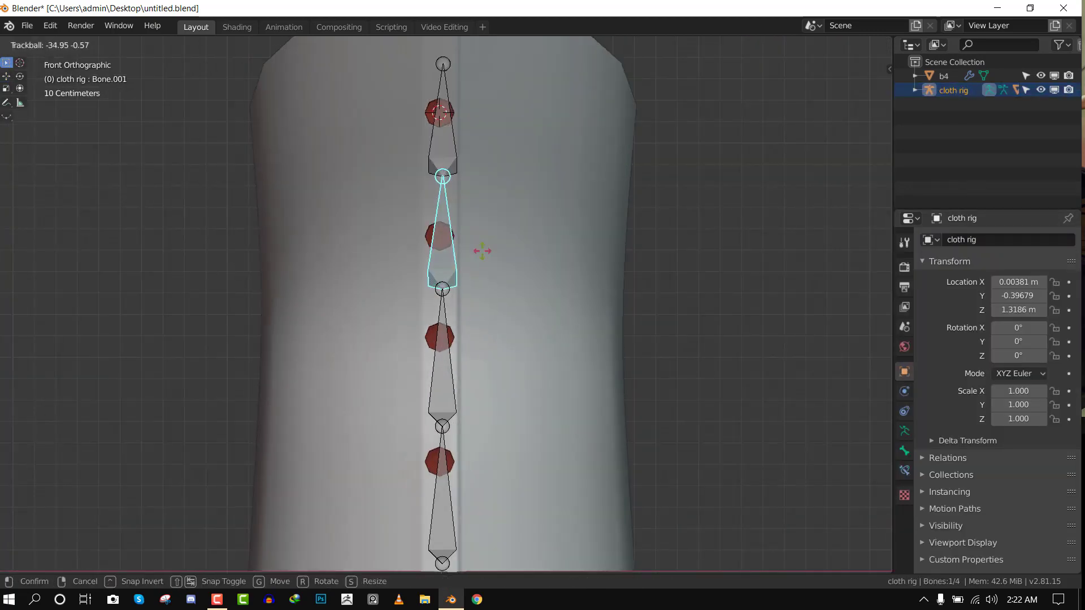
key("Escape")
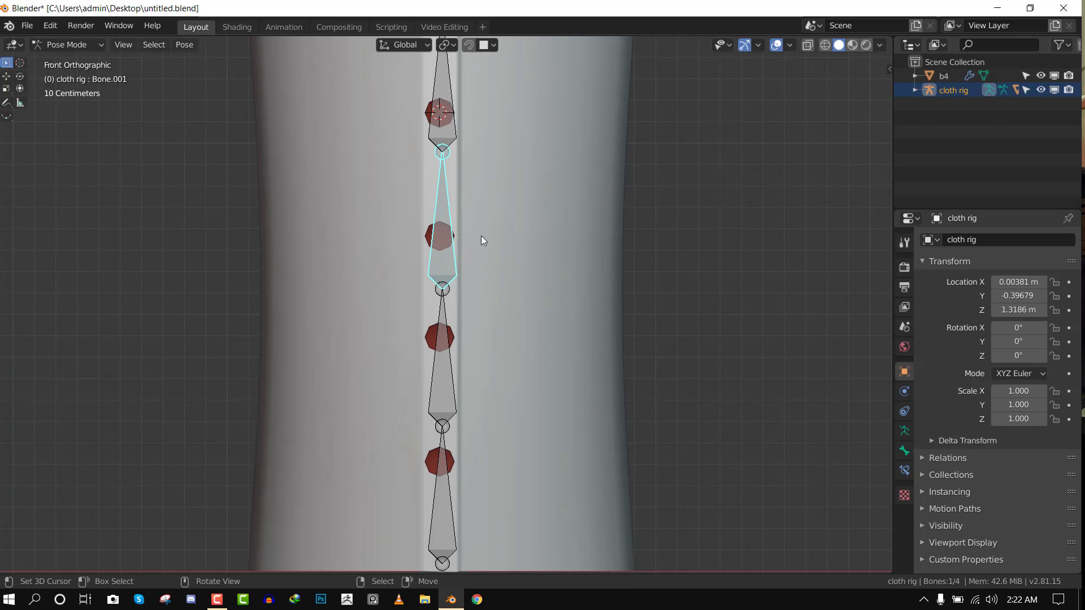
- Test-rotate Bone.001 from the side view, cancel the rotation, and put the rig back in Object Mode
middle_click_drag(476, 237, 414, 244)
key("KP_3")
key("r")
right_click(568, 209)
key("KP_1")
key("ctrl+Tab")
- Select the buttons and inspect their Surface Deform modifier's binding to the shirt
middle_click_drag(483, 143, 395, 121)
left_click(381, 107)
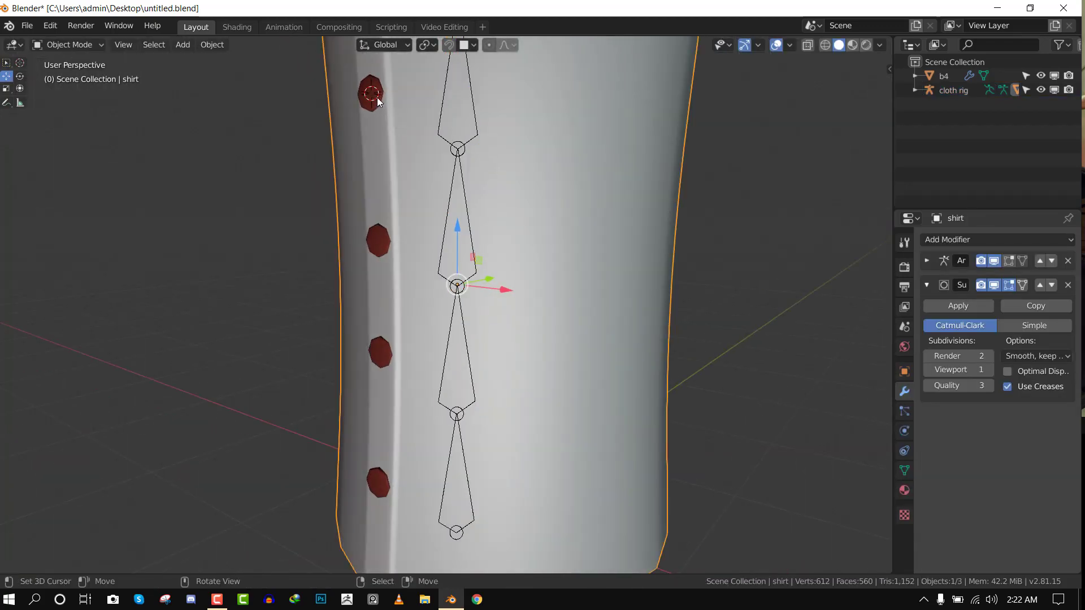
left_click(377, 97)
middle_click_drag(504, 121, 701, 218, "alt")
scroll(693, 217, "down", 3)
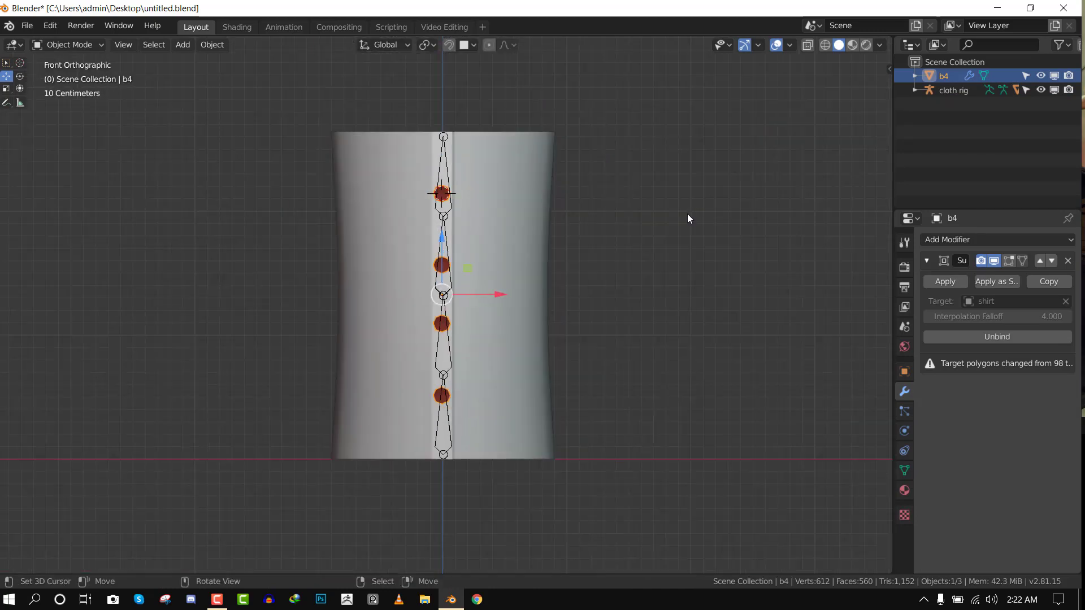